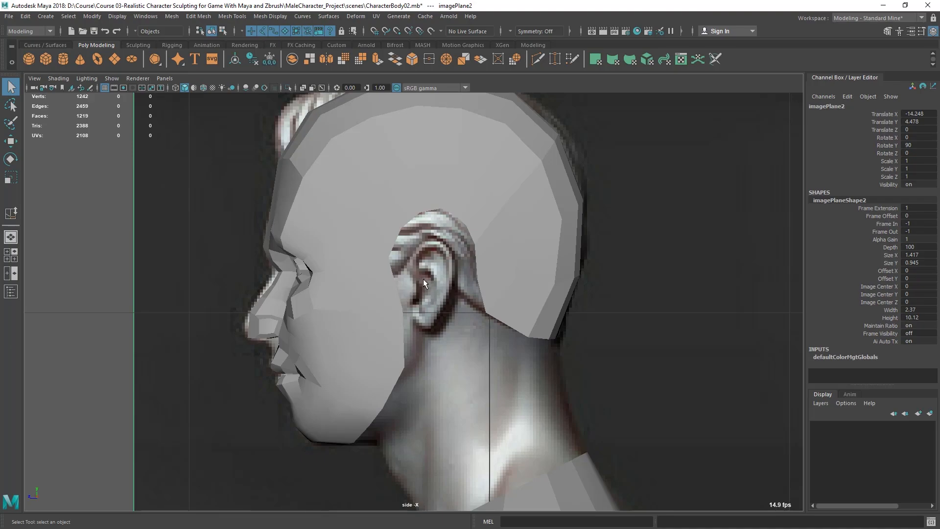
# Step: Start the Create Polygon tool and place points tracing the upper outer rim of the ear on the side reference
pyautogui.click(232, 16)
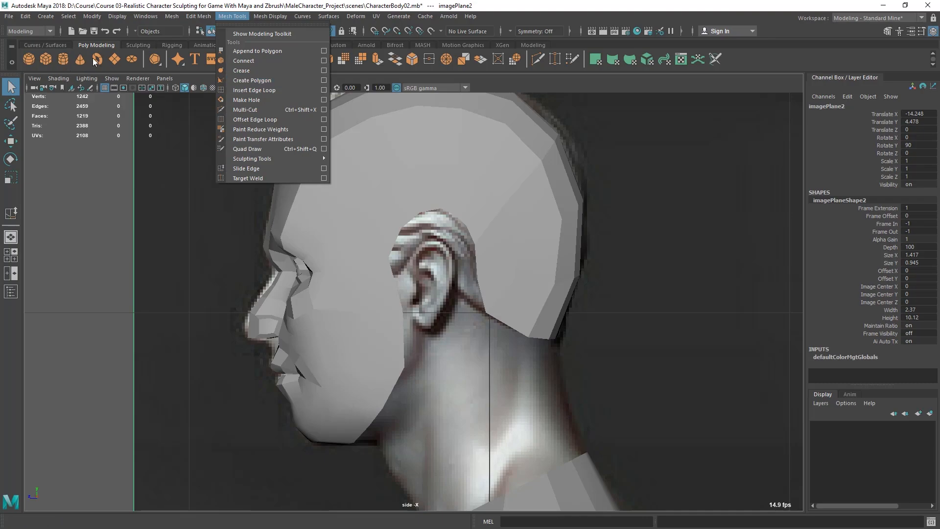
pyautogui.click(261, 80)
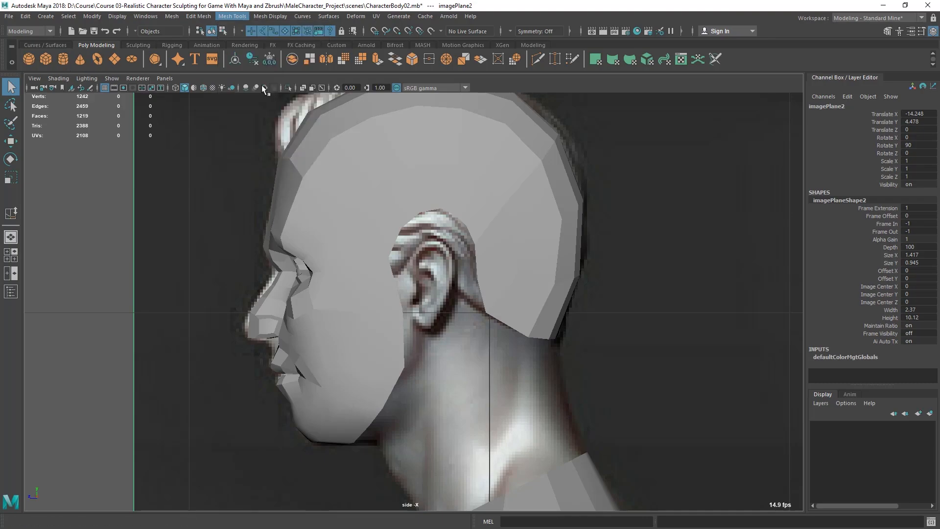
pyautogui.scroll(6, 455, 241)
pyautogui.scroll(-3, 456, 241)
pyautogui.scroll(4, 400, 236)
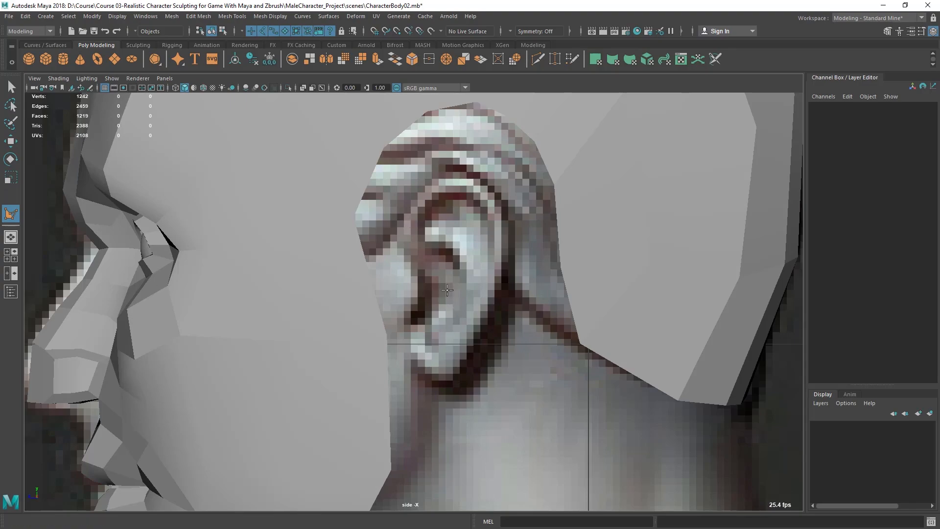
pyautogui.scroll(1, 448, 290)
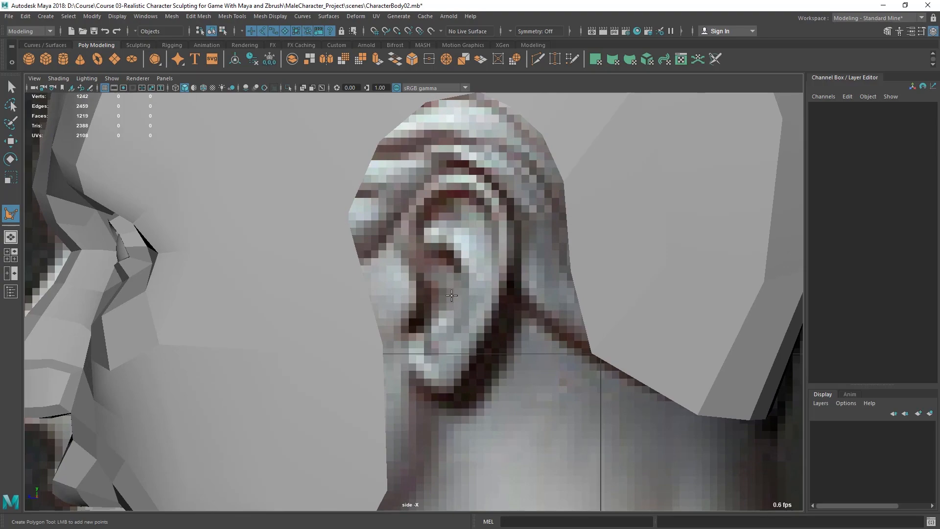
pyautogui.click(446, 298)
pyautogui.click(420, 275)
pyautogui.click(396, 248)
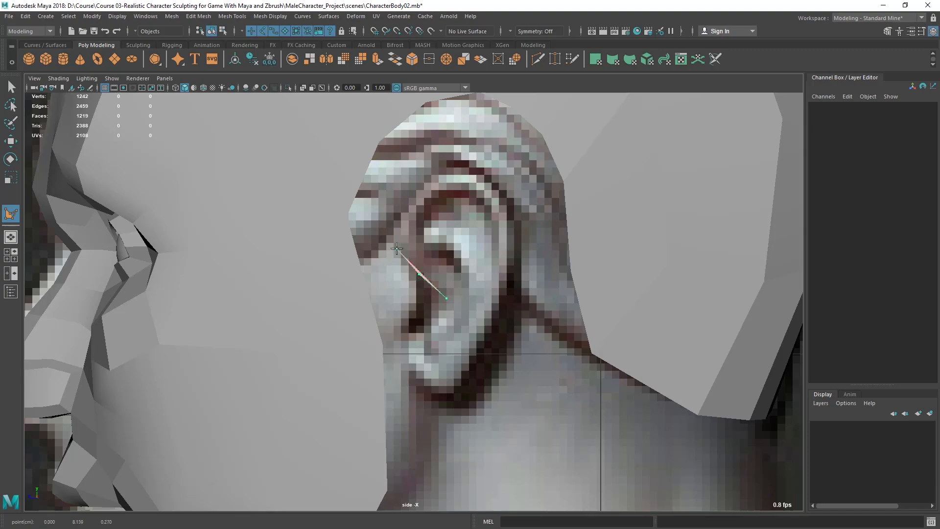
pyautogui.click(403, 208)
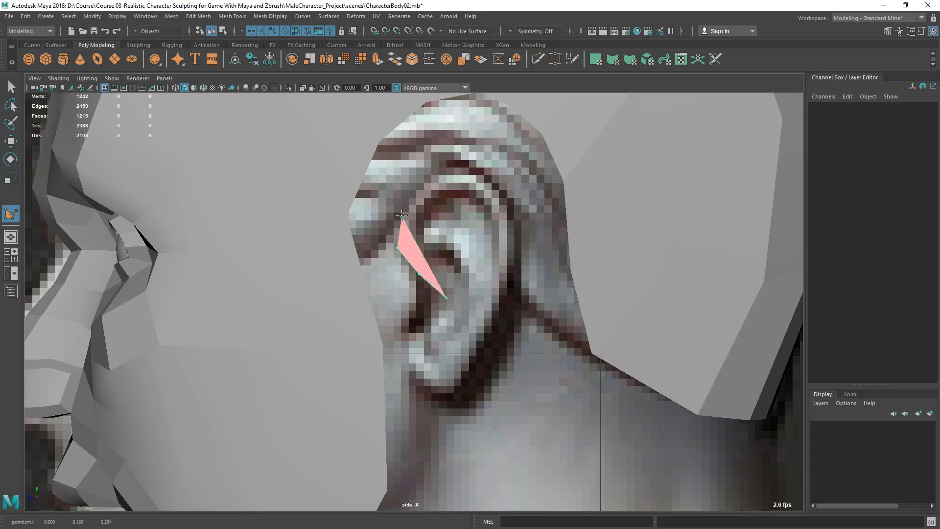
pyautogui.click(432, 176)
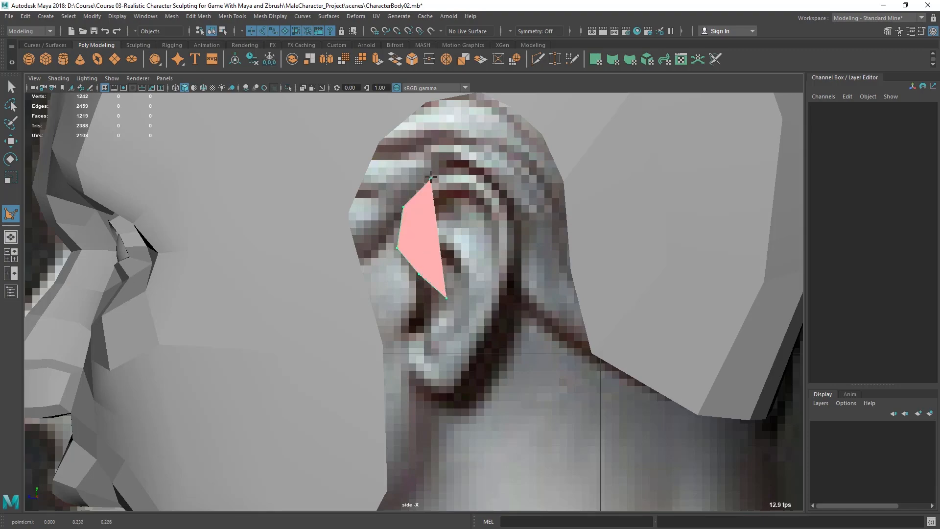
pyautogui.click(470, 167)
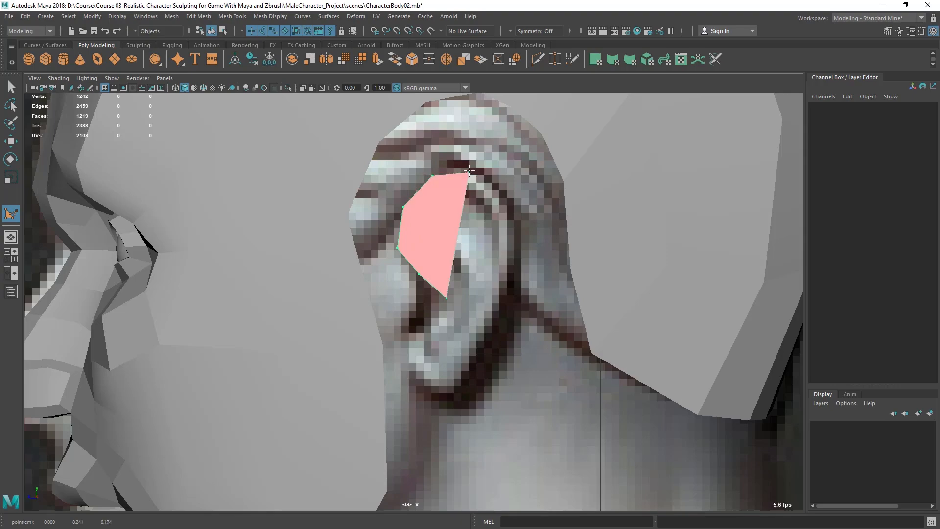
pyautogui.click(502, 195)
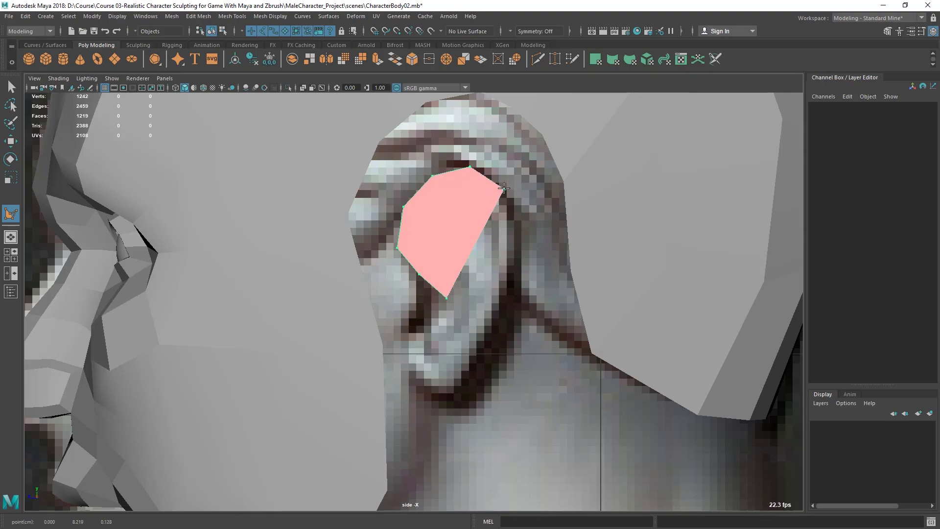
pyautogui.click(515, 231)
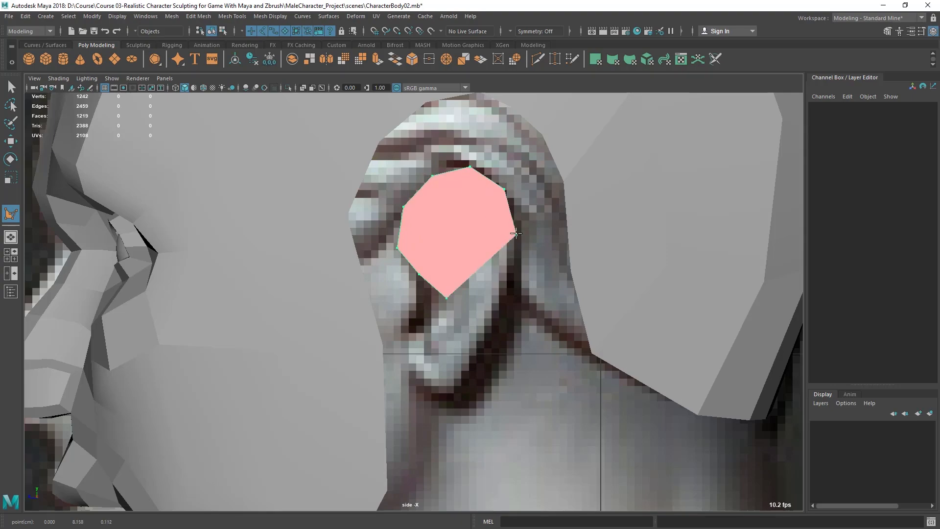
pyautogui.click(516, 273)
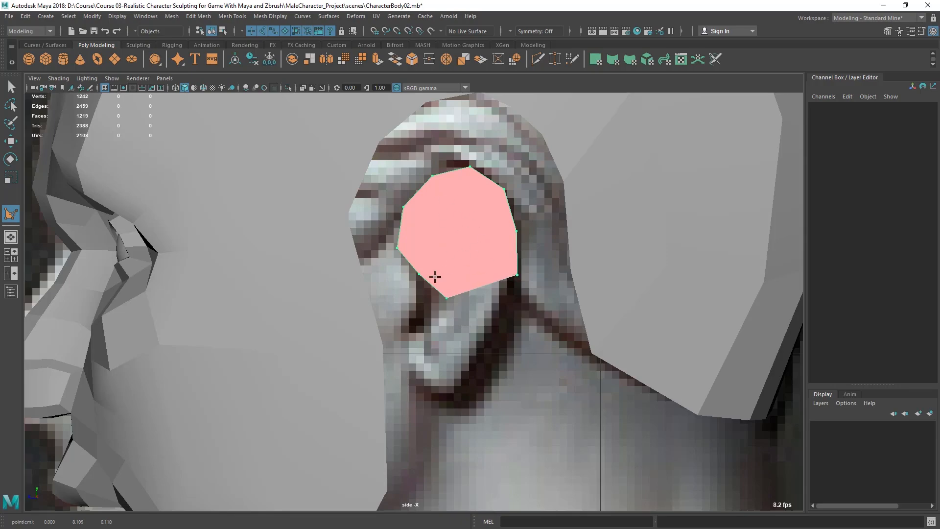
# Step: Continue the outline down around the earlobe and back up inside the helix curl, then finish the polygon
pyautogui.press('4')
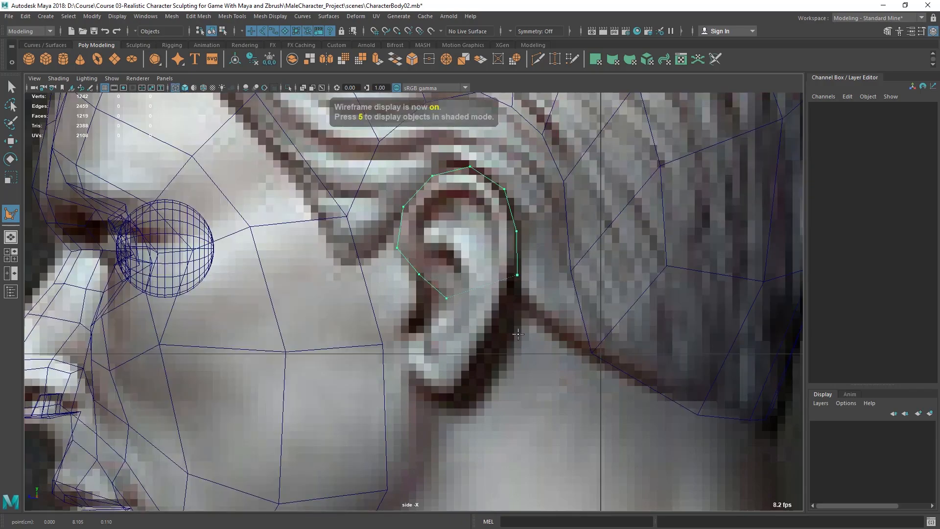
pyautogui.click(496, 334)
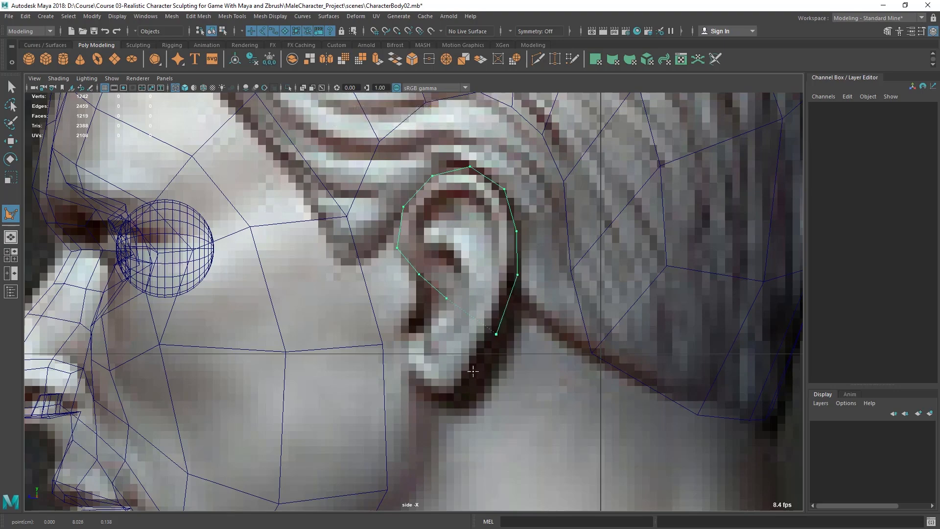
pyautogui.click(470, 384)
pyautogui.click(447, 395)
pyautogui.click(420, 383)
pyautogui.click(414, 350)
pyautogui.click(468, 383)
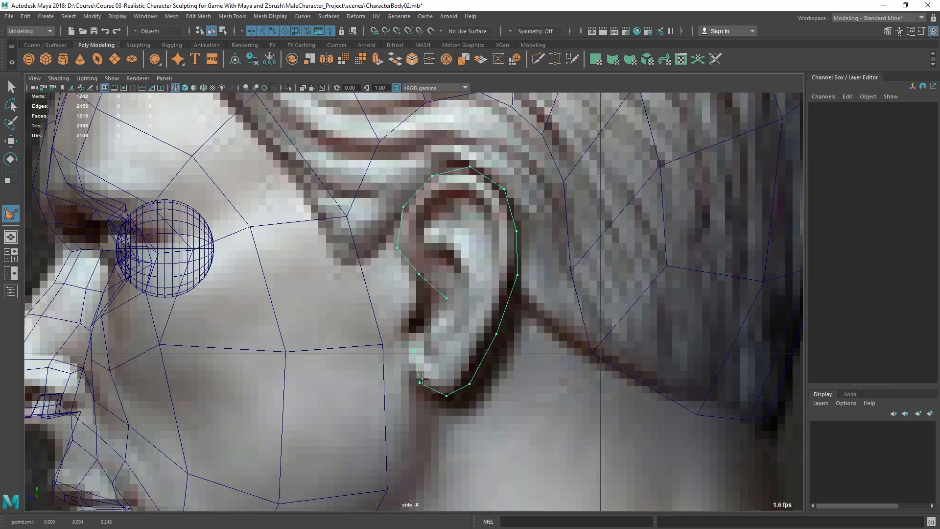
pyautogui.click(442, 349)
pyautogui.click(465, 312)
pyautogui.click(493, 268)
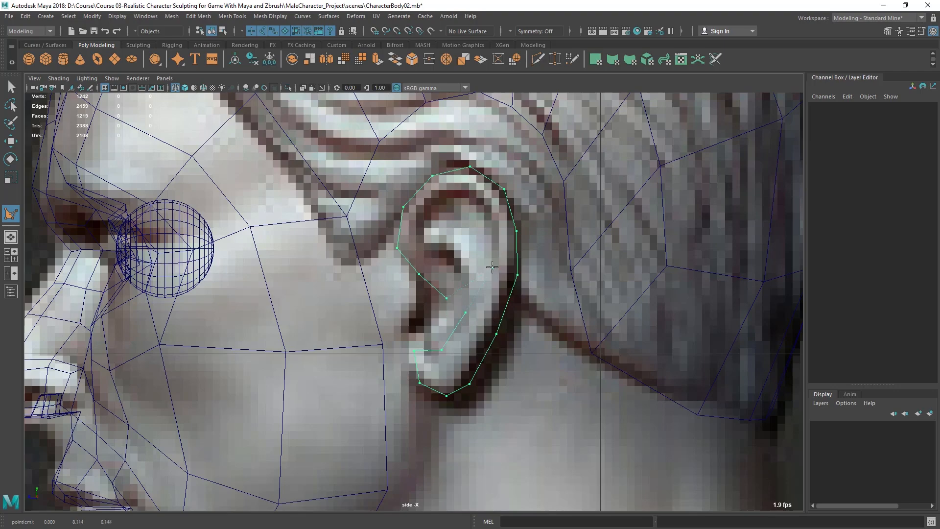
pyautogui.click(497, 230)
pyautogui.click(486, 206)
pyautogui.click(470, 192)
pyautogui.click(442, 200)
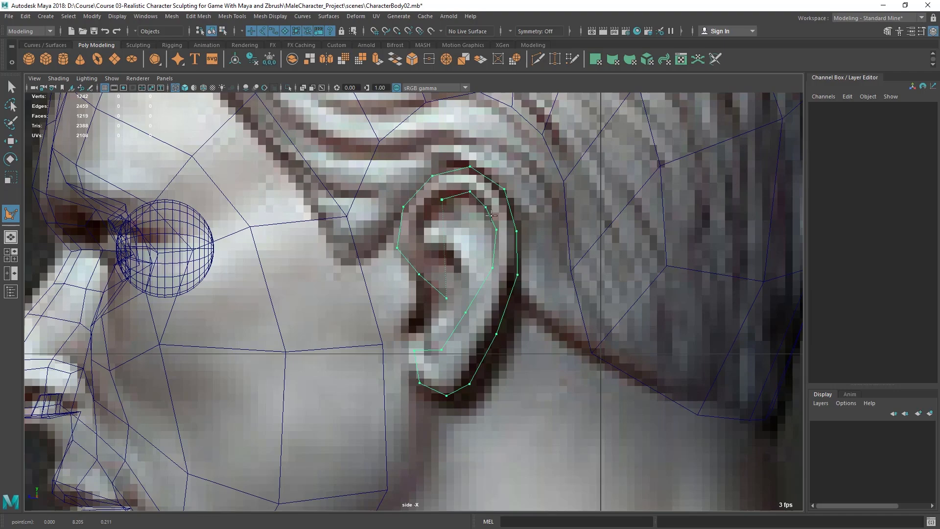
pyautogui.click(424, 221)
pyautogui.click(424, 240)
pyautogui.click(434, 260)
pyautogui.click(457, 276)
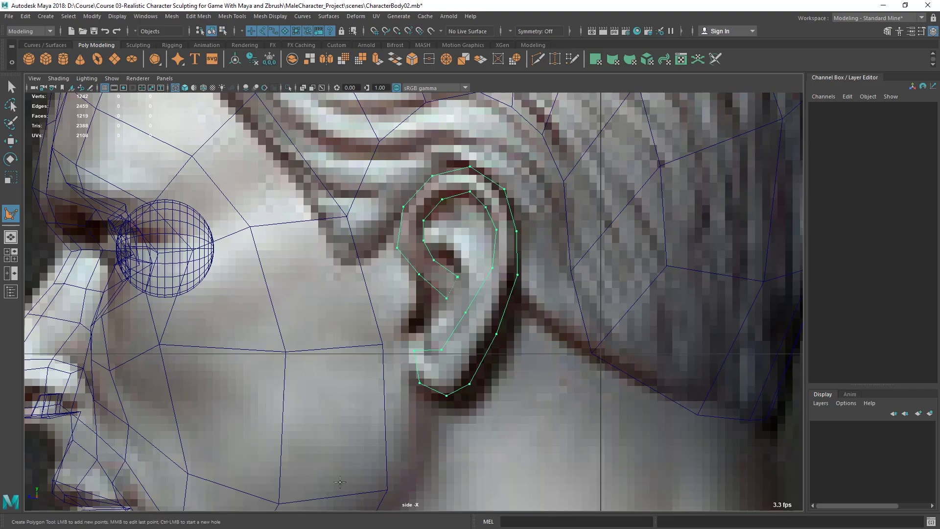
pyautogui.press('Return')
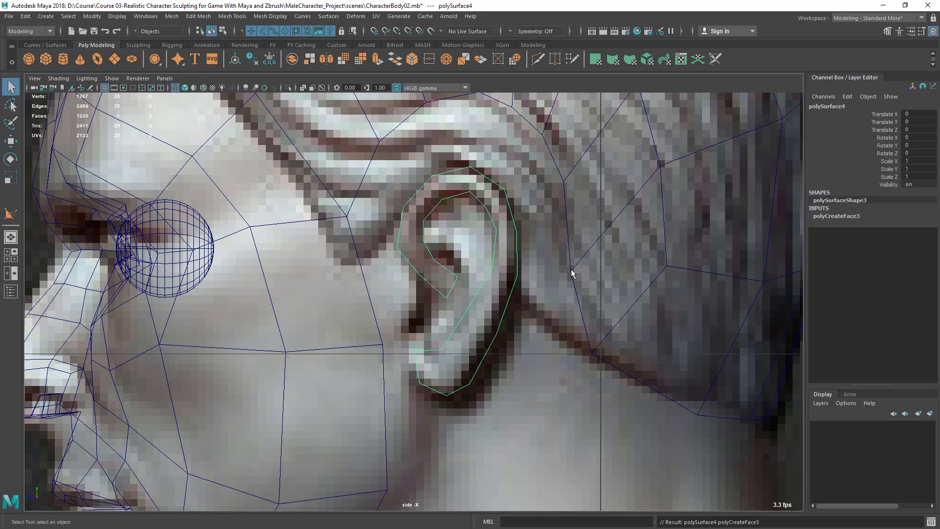
# Step: Split the ear polygon with Multi-Cut, adding several cuts across the inner curl of the helix
pyautogui.press('5')
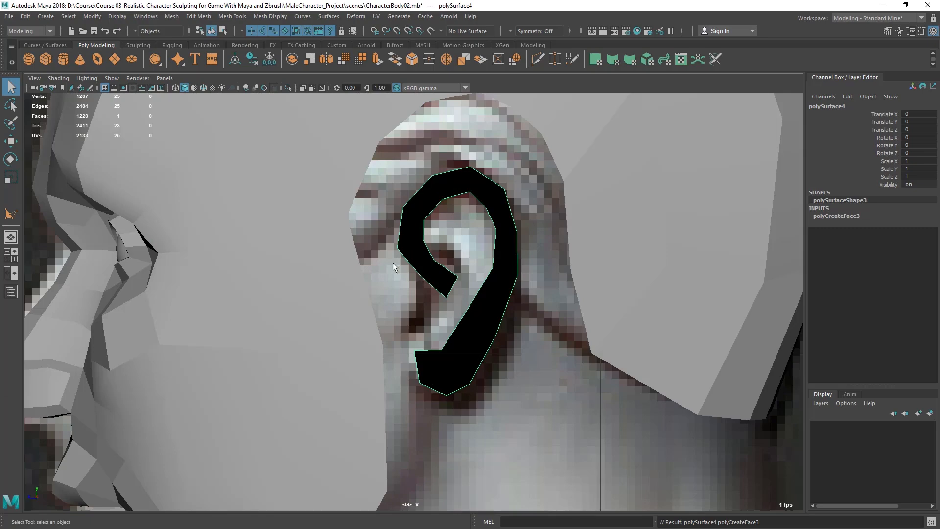
pyautogui.scroll(2, 400, 262)
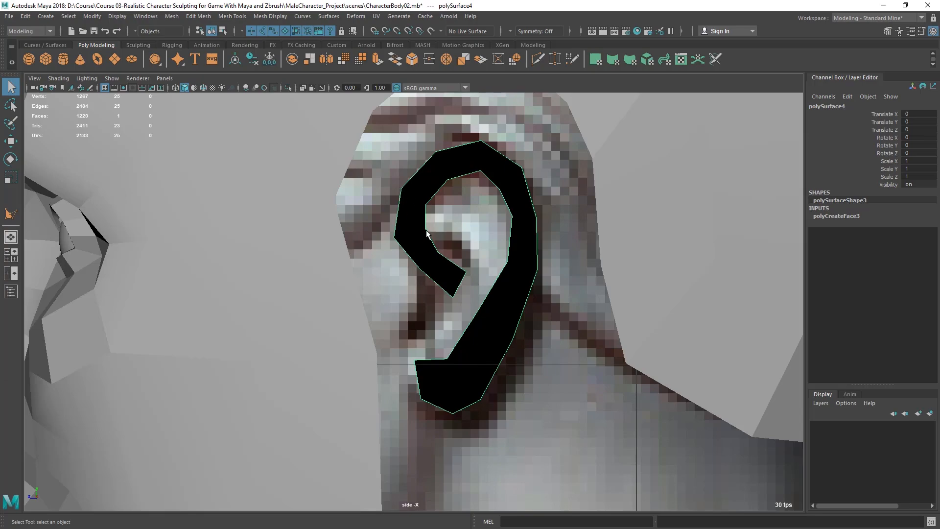
pyautogui.keyDown('alt'); pyautogui.moveTo(613, 236); pyautogui.dragTo(607, 242, button='middle'); pyautogui.keyUp('alt')
pyautogui.keyDown('alt'); pyautogui.moveTo(497, 242); pyautogui.dragTo(503, 242, button='right'); pyautogui.keyUp('alt')
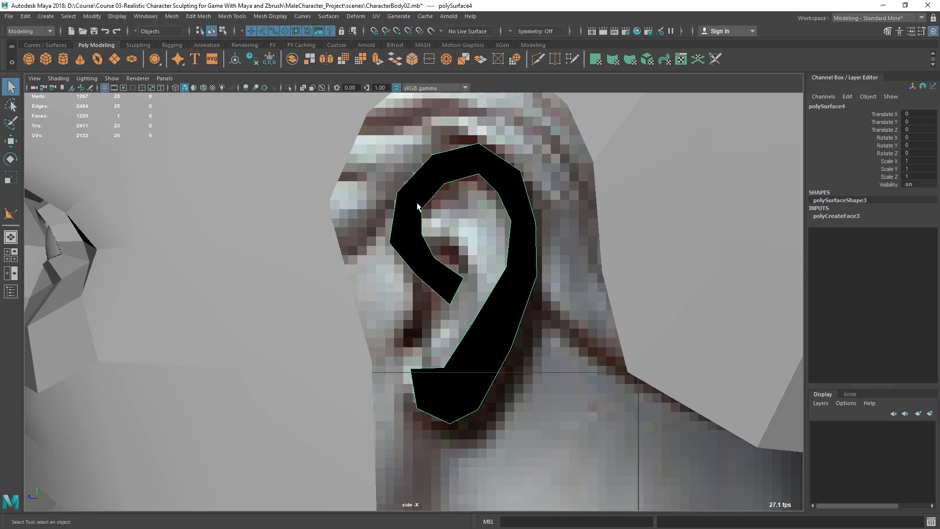
pyautogui.click(234, 17)
pyautogui.click(246, 110)
pyautogui.moveTo(400, 201); pyautogui.dragTo(407, 180)
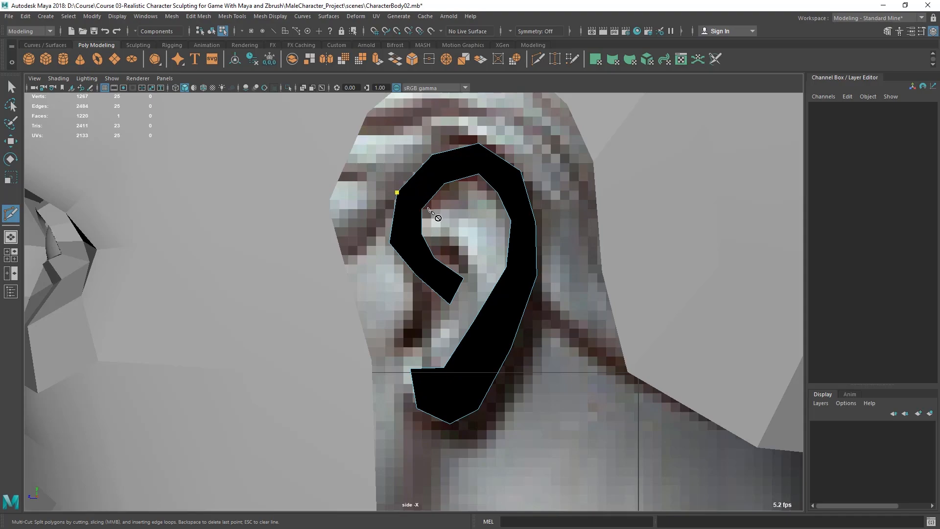
pyautogui.click(422, 210)
pyautogui.press('Return')
pyautogui.click(421, 234)
pyautogui.press('Return')
pyautogui.click(464, 279)
pyautogui.press('Escape')
pyautogui.click(434, 259)
pyautogui.press('Return')
pyautogui.click(11, 87)
pyautogui.rightClick(460, 175)
pyautogui.moveTo(460, 175); pyautogui.dragTo(477, 176, button='right')
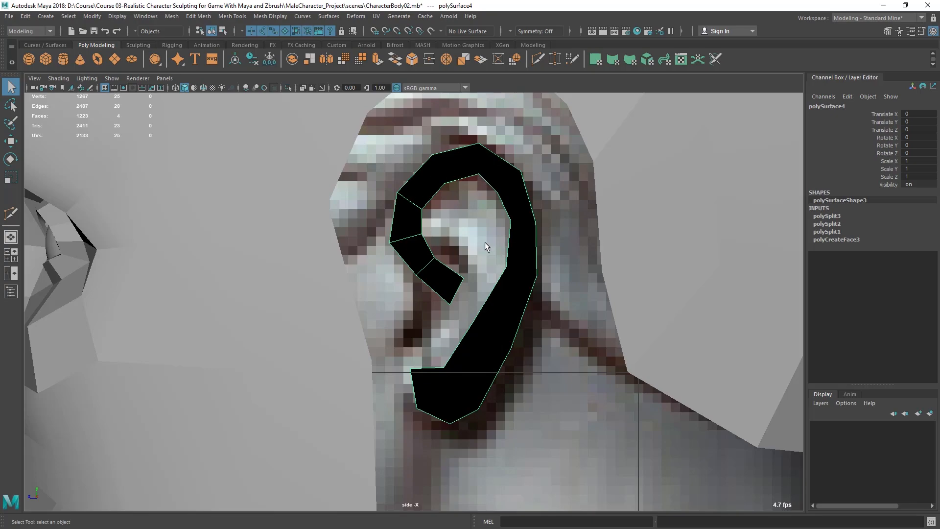
# Step: Triangulate the ear polygon and then quadrangulate it into quad faces
pyautogui.click(169, 16)
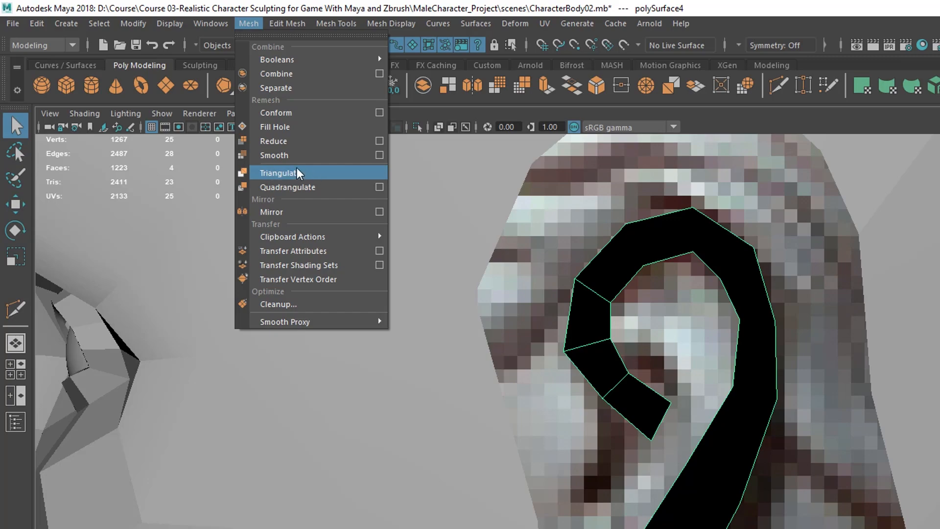
pyautogui.click(297, 172)
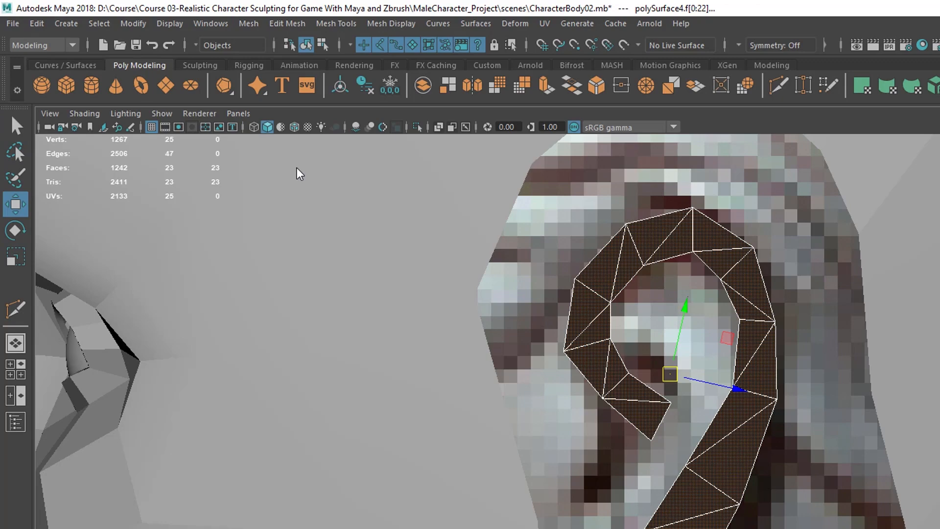
pyautogui.press('F8')
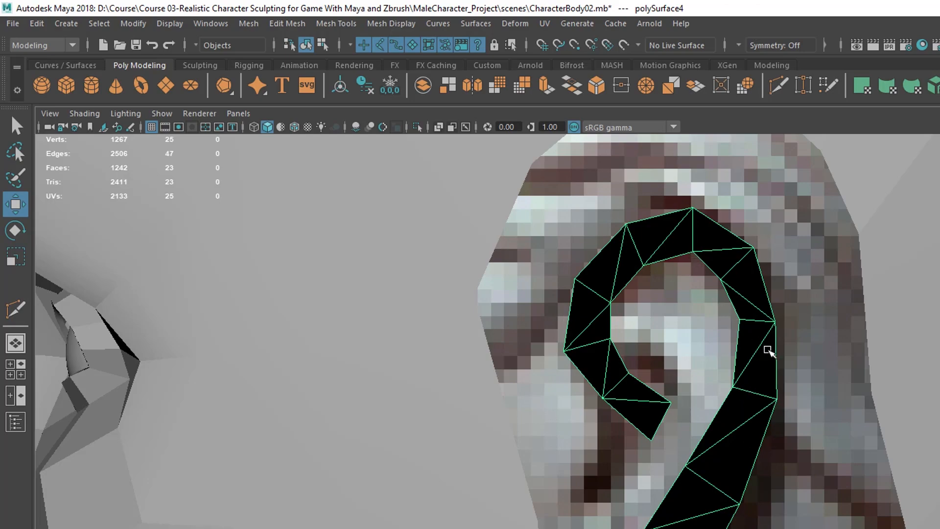
pyautogui.click(273, 25)
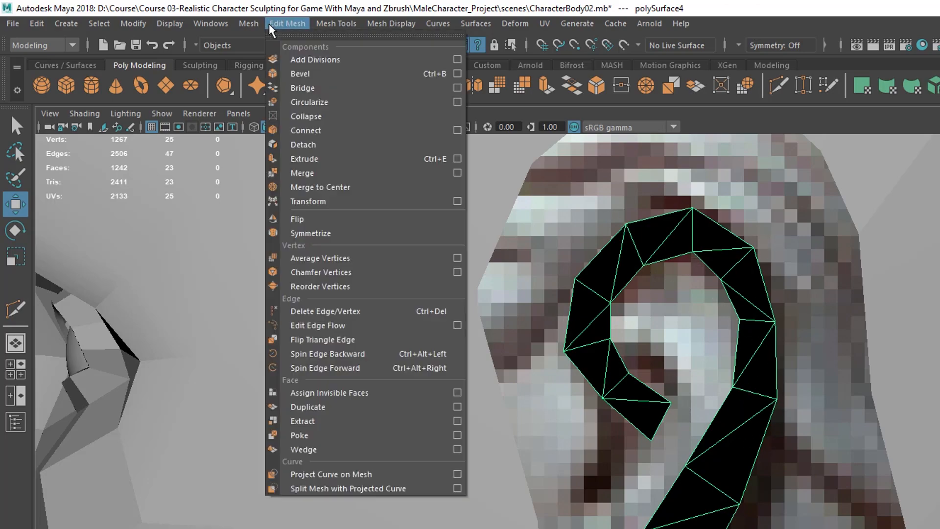
pyautogui.moveTo(245, 30)
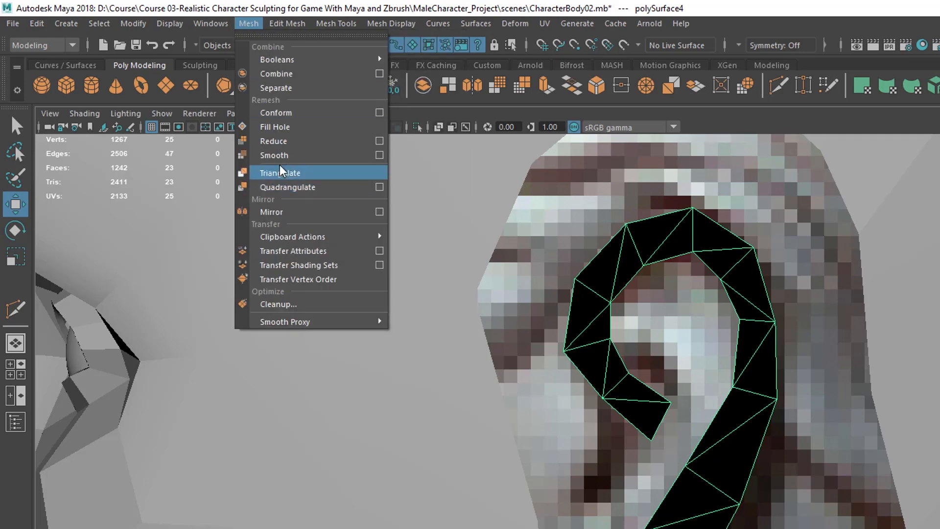
pyautogui.click(294, 187)
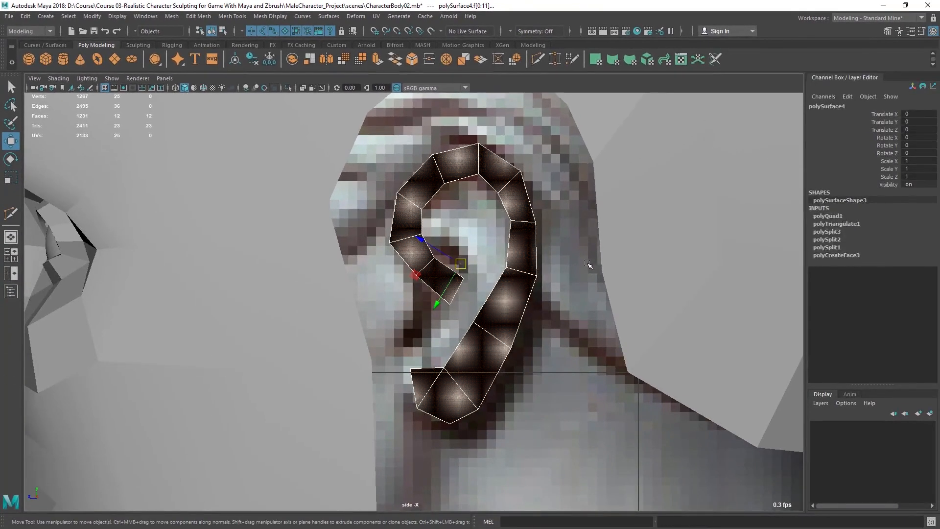
pyautogui.press('F8')
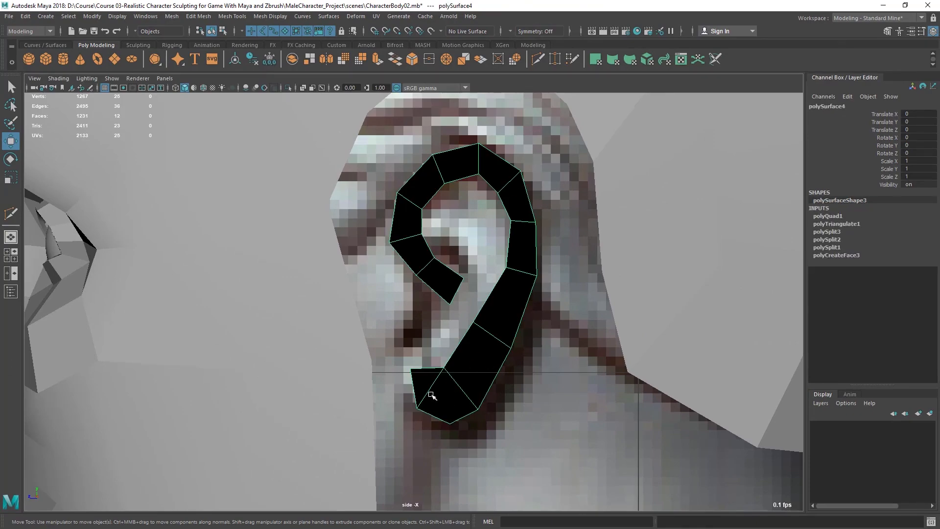
# Step: Orbit and zoom around the head in perspective to check where the ear polygon sits
pyautogui.keyDown('alt'); pyautogui.moveTo(481, 352); pyautogui.dragTo(485, 318, button='middle'); pyautogui.keyUp('alt')
pyautogui.keyDown('alt'); pyautogui.moveTo(484, 317); pyautogui.dragTo(494, 359, button='right'); pyautogui.keyUp('alt')
pyautogui.keyDown('alt'); pyautogui.moveTo(506, 218); pyautogui.dragTo(477, 278, button='middle'); pyautogui.keyUp('alt')
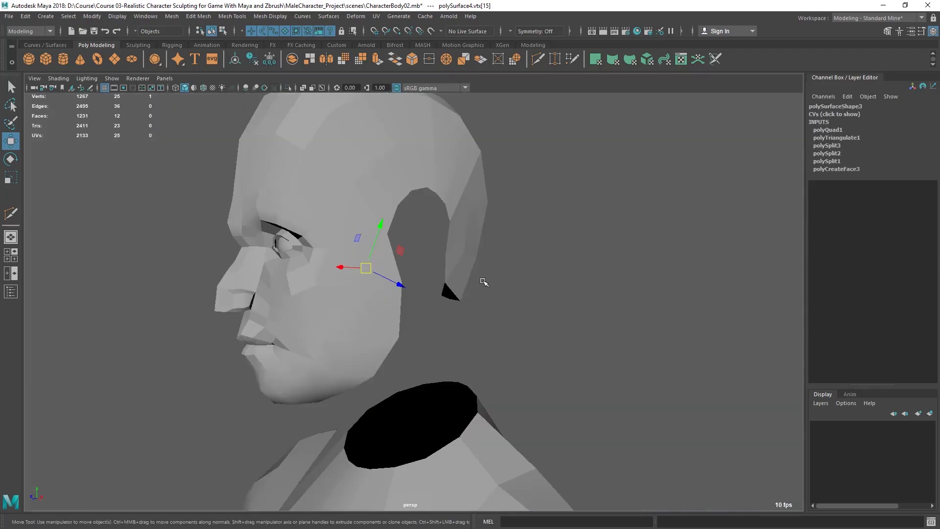
pyautogui.keyDown('alt'); pyautogui.moveTo(481, 279); pyautogui.dragTo(429, 278); pyautogui.keyUp('alt')
pyautogui.moveTo(365, 231); pyautogui.dragTo(397, 222, button='right')
pyautogui.click(362, 227)
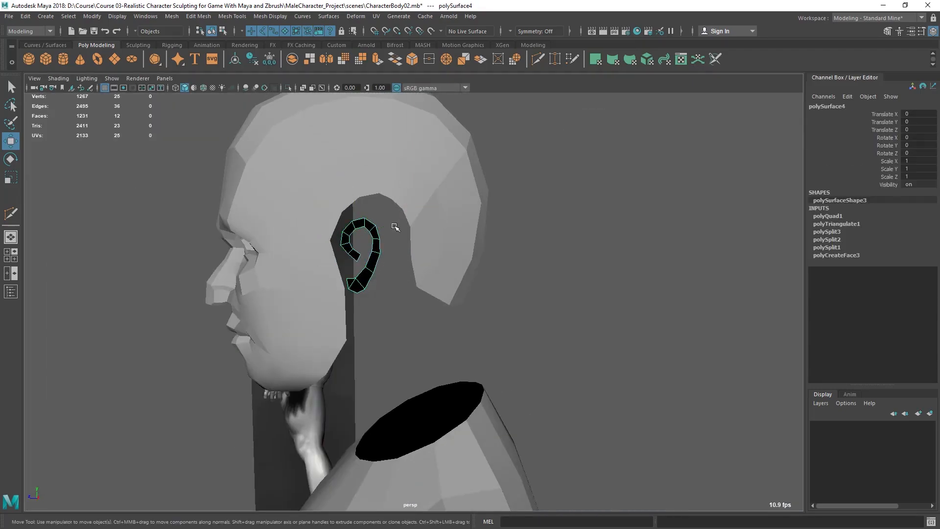
pyautogui.keyDown('alt'); pyautogui.moveTo(380, 242); pyautogui.dragTo(426, 331); pyautogui.keyUp('alt')
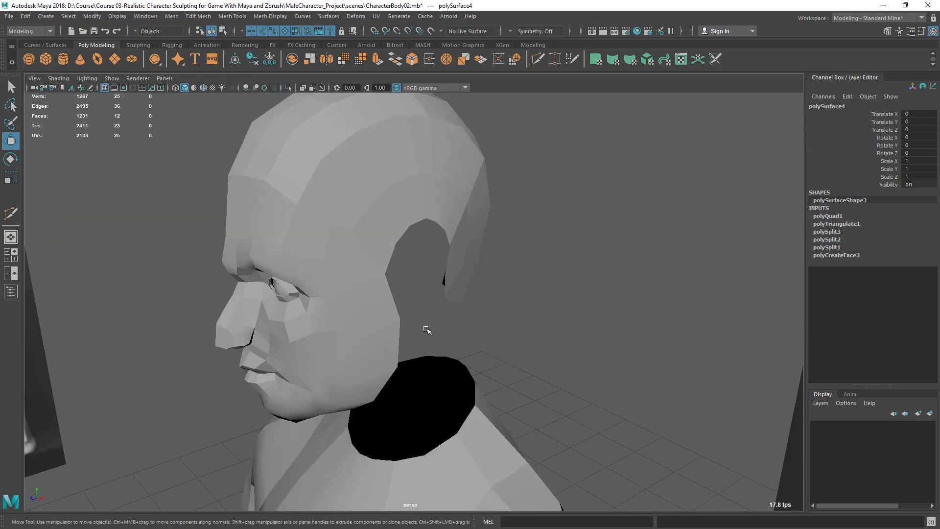
pyautogui.scroll(-10, 429, 332)
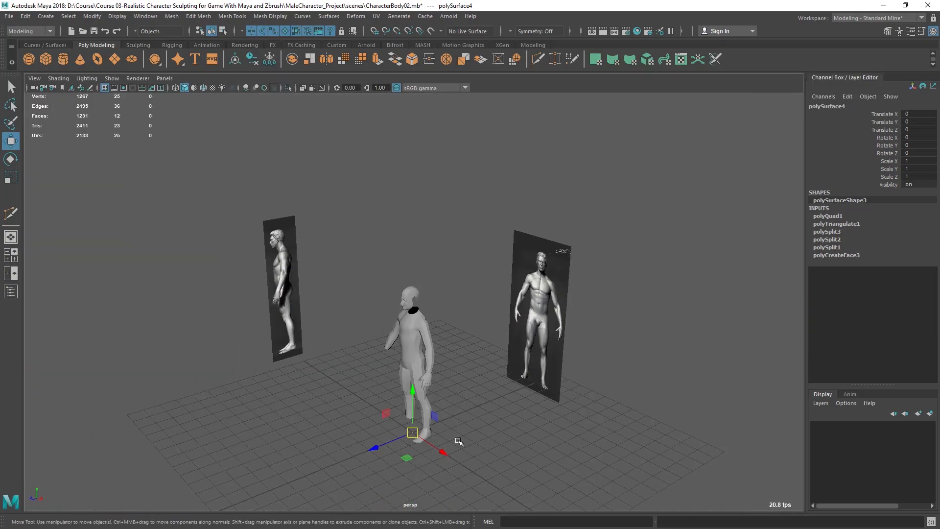
pyautogui.scroll(10, 448, 366)
pyautogui.keyDown('alt'); pyautogui.moveTo(421, 330); pyautogui.dragTo(381, 310); pyautogui.keyUp('alt')
pyautogui.scroll(-2, 387, 296)
pyautogui.keyDown('alt'); pyautogui.moveTo(391, 292); pyautogui.dragTo(413, 220, button='middle'); pyautogui.keyUp('alt')
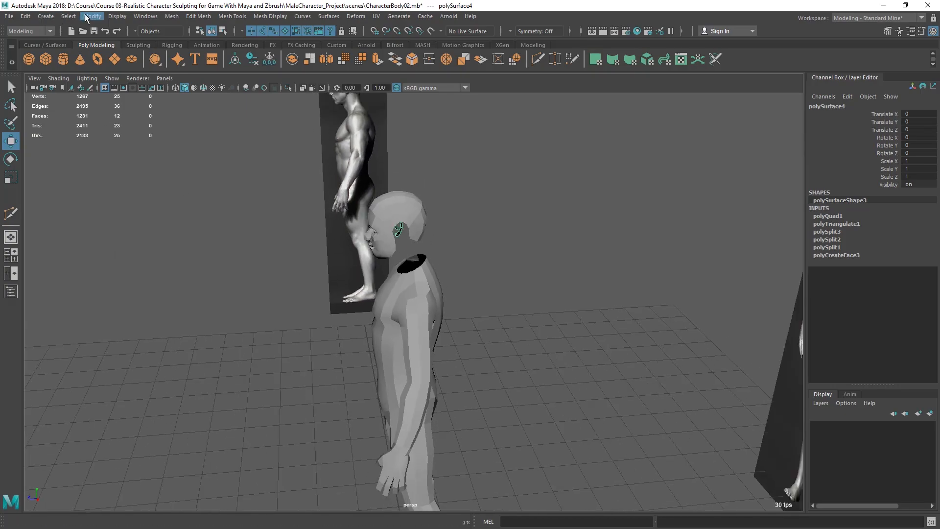
# Step: Center the ear mesh's pivot and move it out along X to a Translate X of 0.408
pyautogui.click(87, 18)
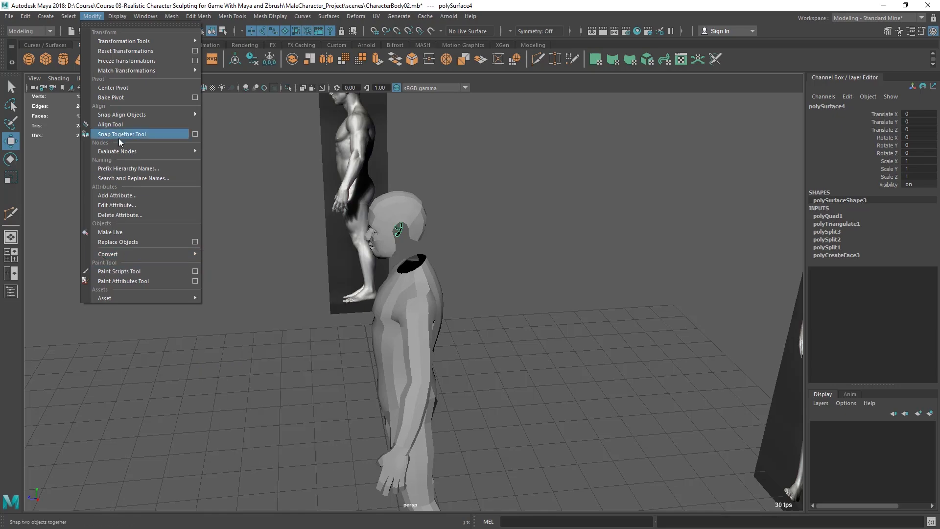
pyautogui.click(111, 89)
pyautogui.keyDown('alt'); pyautogui.moveTo(206, 242); pyautogui.dragTo(452, 289); pyautogui.keyUp('alt')
pyautogui.press('space')
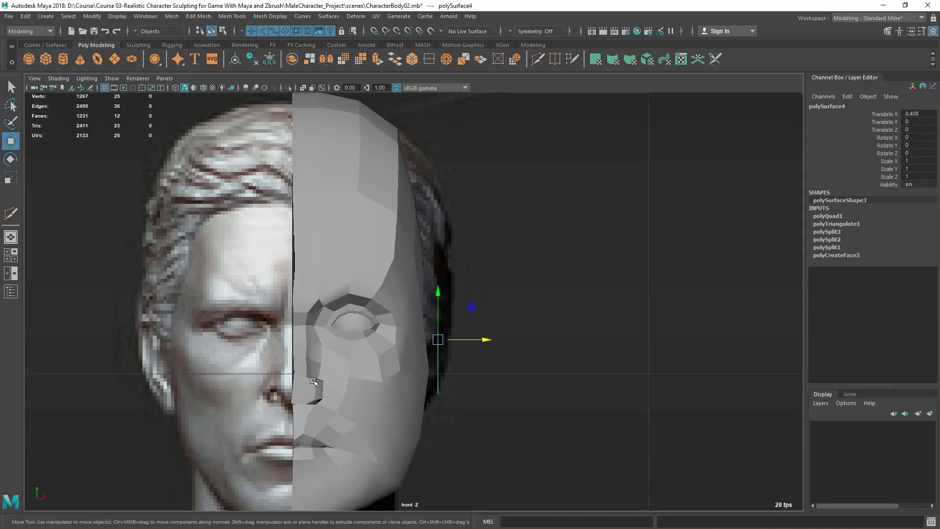
# Step: Nudge the ear to Translate X 0.405 and rotate it about Y to about -22.27 degrees
pyautogui.scroll(5, 478, 352)
pyautogui.moveTo(481, 336); pyautogui.dragTo(480, 336)
pyautogui.keyDown('alt'); pyautogui.moveTo(492, 350); pyautogui.dragTo(514, 358, button='right'); pyautogui.keyUp('alt')
pyautogui.press('space')
pyautogui.press('space')
pyautogui.keyDown('alt'); pyautogui.moveTo(468, 216); pyautogui.dragTo(468, 304, button='right'); pyautogui.keyUp('alt')
pyautogui.keyDown('alt'); pyautogui.moveTo(468, 304); pyautogui.dragTo(449, 307); pyautogui.keyUp('alt')
pyautogui.keyDown('alt'); pyautogui.moveTo(453, 308); pyautogui.dragTo(524, 373, button='right'); pyautogui.keyUp('alt')
pyautogui.keyDown('alt'); pyautogui.moveTo(524, 373); pyautogui.dragTo(373, 343); pyautogui.keyUp('alt')
pyautogui.press('space')
pyautogui.press('space')
pyautogui.keyDown('alt'); pyautogui.moveTo(351, 331); pyautogui.dragTo(444, 391, button='right'); pyautogui.keyUp('alt')
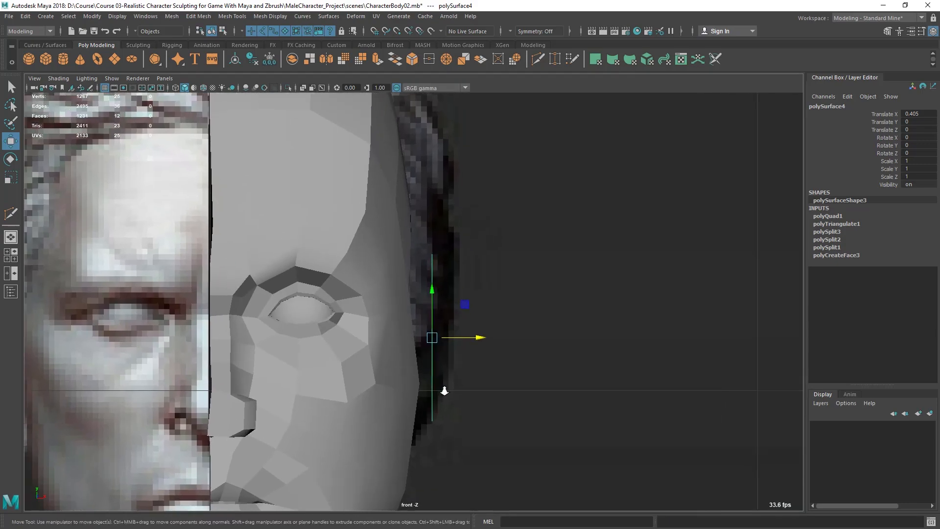
pyautogui.press('e')
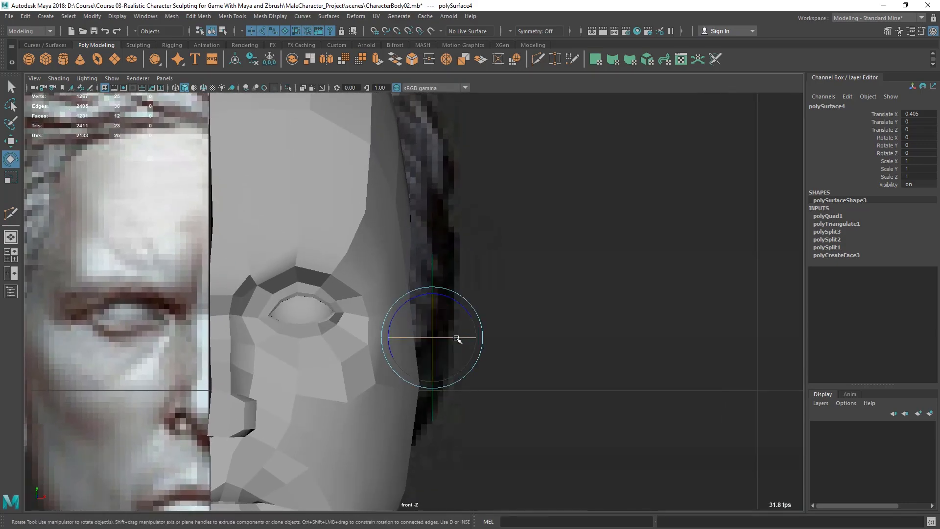
pyautogui.moveTo(462, 337); pyautogui.dragTo(447, 337)
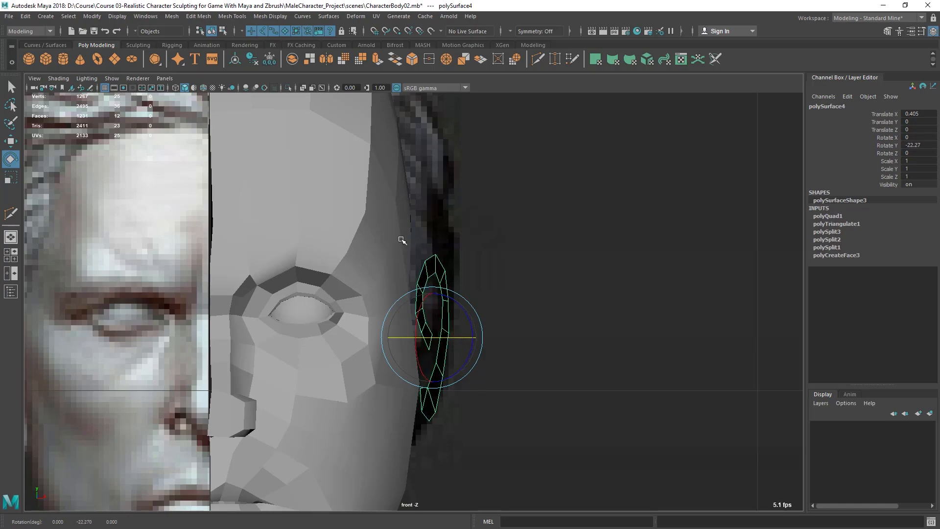
# Step: Tilt the ear slightly, rotating it to about 1.14 degrees in X and -3.00 degrees in Z
pyautogui.press('space')
pyautogui.press('space')
pyautogui.keyDown('alt'); pyautogui.moveTo(302, 269); pyautogui.dragTo(332, 326, button='middle'); pyautogui.keyUp('alt')
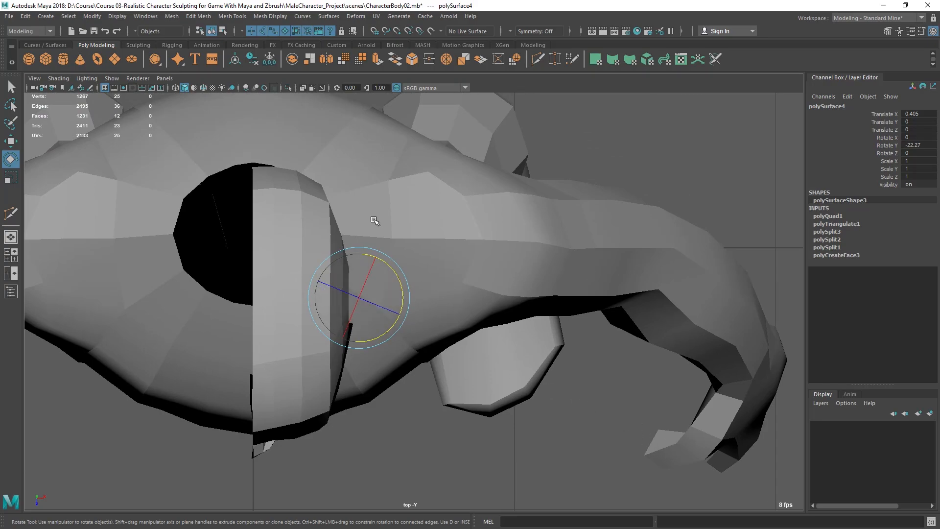
pyautogui.press('space')
pyautogui.press('space')
pyautogui.keyDown('alt'); pyautogui.moveTo(462, 258); pyautogui.dragTo(407, 243); pyautogui.keyUp('alt')
pyautogui.press('space')
pyautogui.press('space')
pyautogui.keyDown('alt'); pyautogui.moveTo(461, 307); pyautogui.dragTo(479, 337, button='middle'); pyautogui.keyUp('alt')
pyautogui.scroll(-8, 463, 319)
pyautogui.scroll(4, 466, 330)
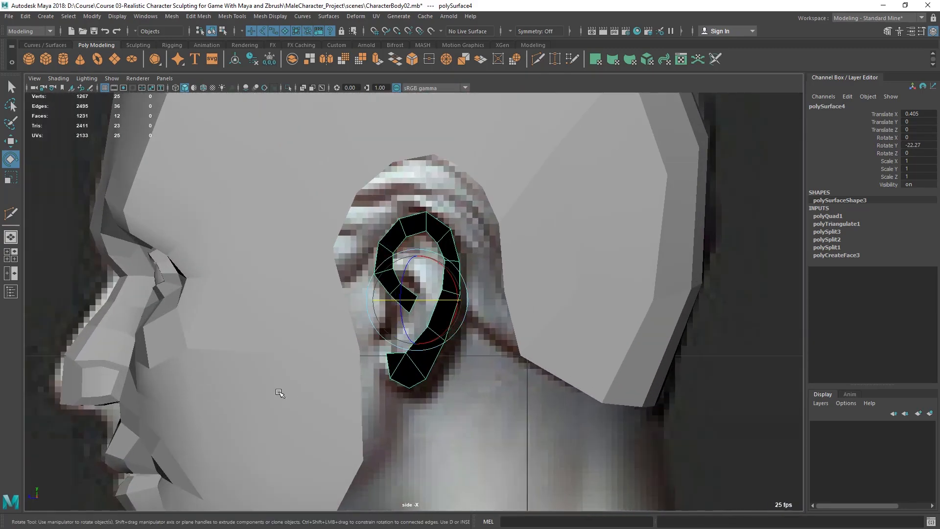
pyautogui.press('space')
pyautogui.press('space')
pyautogui.moveTo(461, 337); pyautogui.dragTo(468, 353)
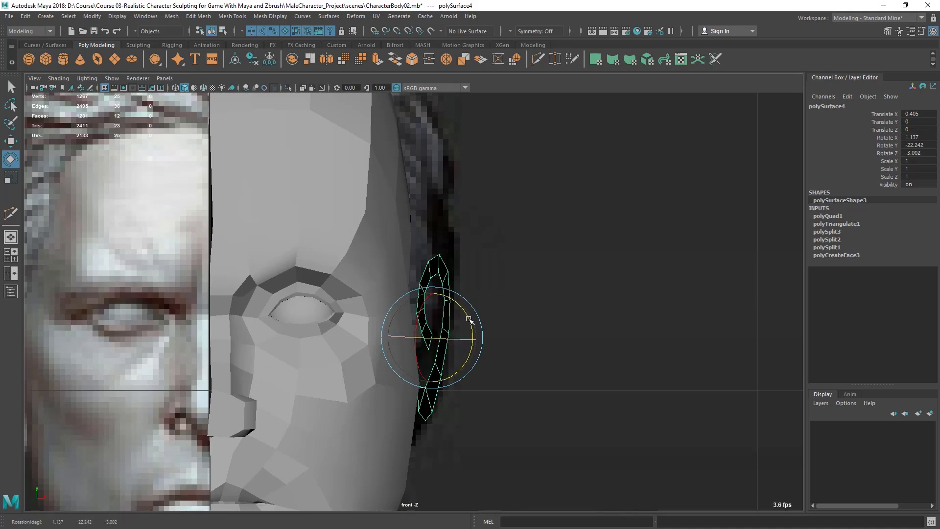
# Step: Select vertices at the end of the ear's inner curl and move them slightly toward the head
pyautogui.press('space')
pyautogui.press('space')
pyautogui.keyDown('alt'); pyautogui.moveTo(571, 160); pyautogui.dragTo(546, 231); pyautogui.keyUp('alt')
pyautogui.keyDown('alt'); pyautogui.moveTo(546, 231); pyautogui.dragTo(514, 282, button='middle'); pyautogui.keyUp('alt')
pyautogui.keyDown('alt'); pyautogui.moveTo(514, 281); pyautogui.dragTo(568, 289, button='right'); pyautogui.keyUp('alt')
pyautogui.press('q')
pyautogui.click(567, 278)
pyautogui.keyDown('alt'); pyautogui.moveTo(567, 278); pyautogui.dragTo(454, 316); pyautogui.keyUp('alt')
pyautogui.click(432, 306)
pyautogui.keyDown('alt'); pyautogui.moveTo(453, 316); pyautogui.dragTo(481, 318, button='right'); pyautogui.keyUp('alt')
pyautogui.moveTo(401, 226); pyautogui.dragTo(335, 228, button='right')
pyautogui.keyDown('alt'); pyautogui.moveTo(293, 258); pyautogui.dragTo(333, 260); pyautogui.keyUp('alt')
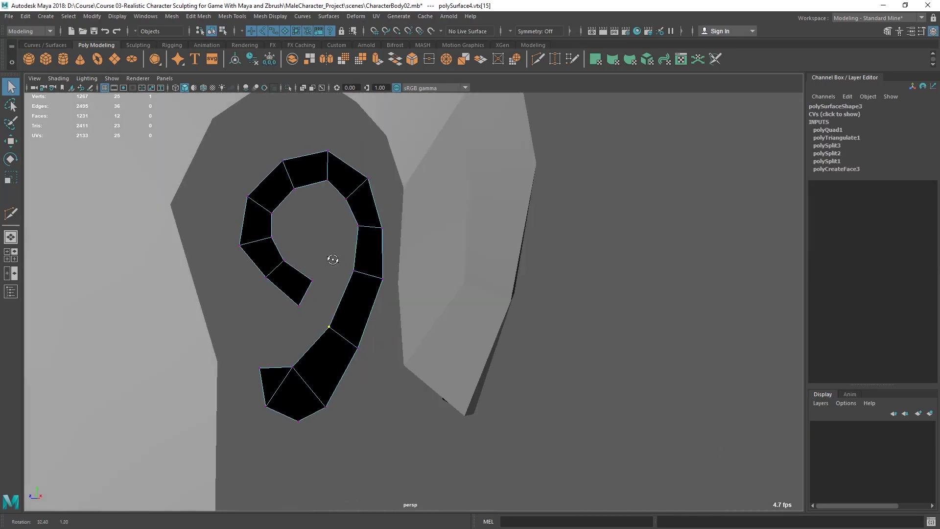
pyautogui.keyDown('shift'); pyautogui.moveTo(315, 307); pyautogui.dragTo(425, 319); pyautogui.keyUp('shift')
pyautogui.press('w')
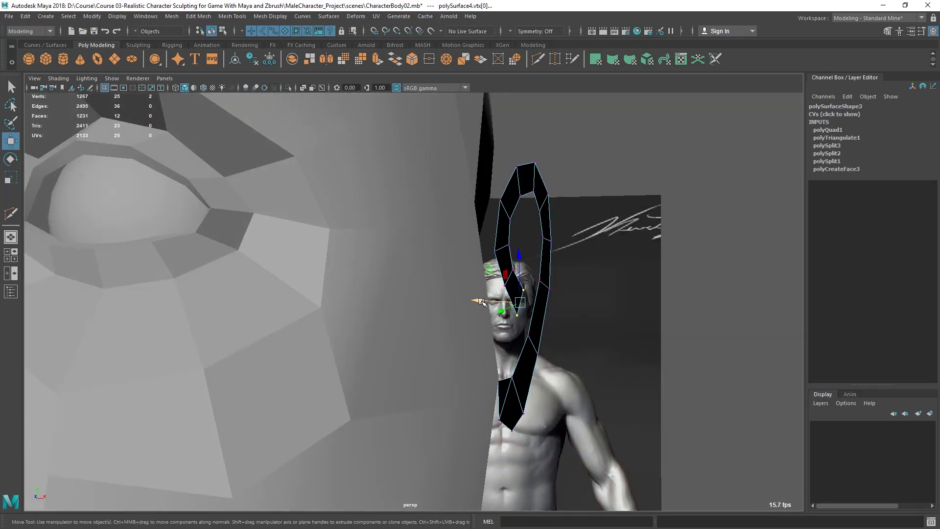
pyautogui.keyDown('alt'); pyautogui.moveTo(502, 313); pyautogui.dragTo(491, 309); pyautogui.keyUp('alt')
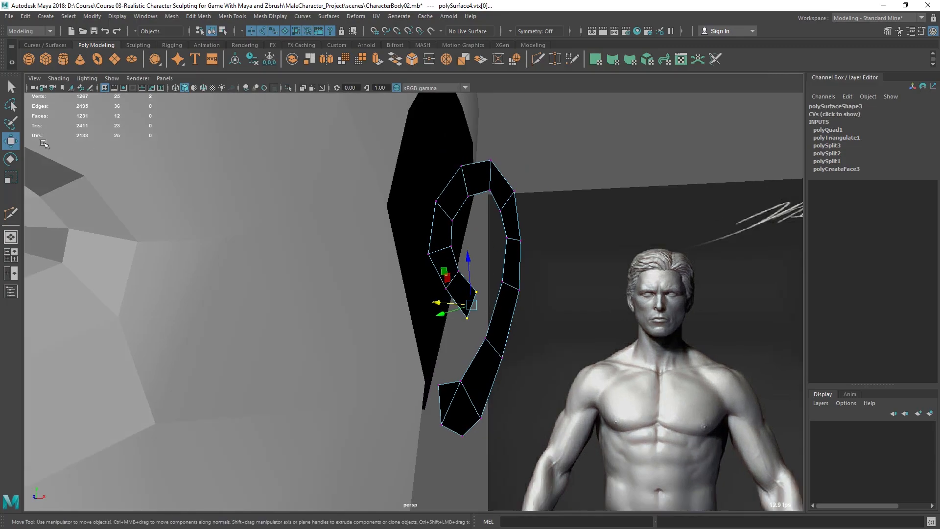
# Step: Reset the Move tool settings to World axis orientation and move the selected vertices again
pyautogui.doubleClick(11, 142)
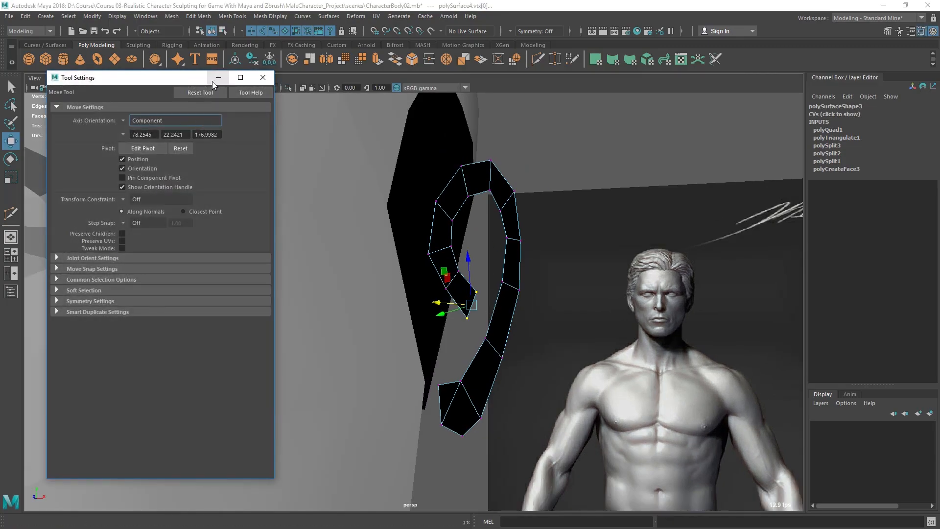
pyautogui.click(201, 93)
pyautogui.click(263, 78)
pyautogui.moveTo(506, 316)
pyautogui.keyDown('alt'); pyautogui.mouseDown()
pyautogui.moveTo(537, 324)
pyautogui.moveTo(548, 310)
pyautogui.moveTo(470, 302)
pyautogui.moveTo(494, 309)
pyautogui.mouseUp(); pyautogui.keyUp('alt')
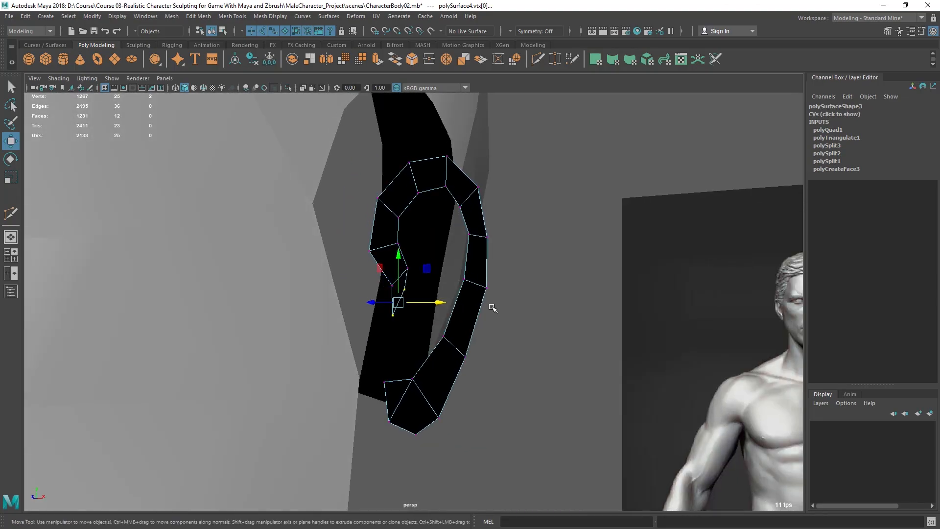
# Step: Turn on soft selection and shift the inner-curl vertices with a soft move
pyautogui.press('b')
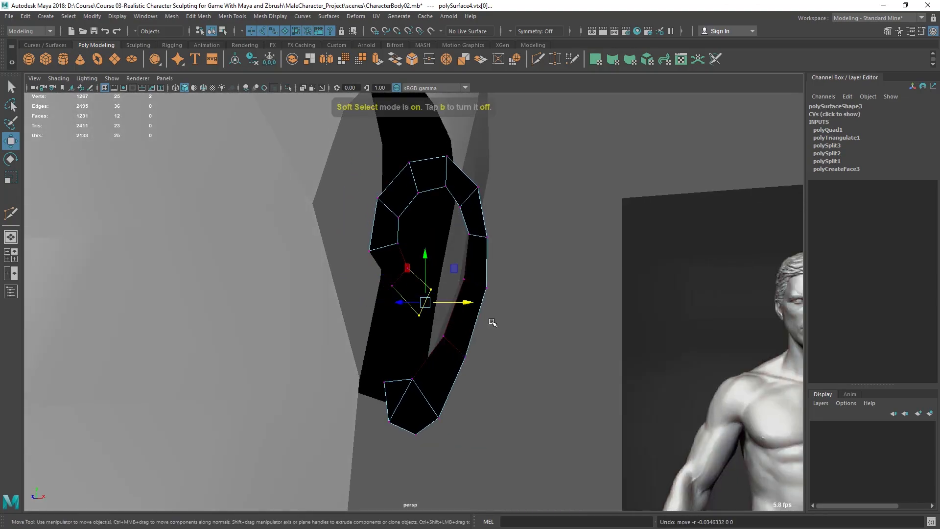
pyautogui.moveTo(436, 310)
pyautogui.mouseDown(button='middle')
pyautogui.moveTo(473, 309)
pyautogui.moveTo(445, 307)
pyautogui.mouseUp(button='middle')
pyautogui.moveTo(439, 308)
pyautogui.keyDown('alt'); pyautogui.mouseDown()
pyautogui.moveTo(439, 288)
pyautogui.moveTo(466, 281)
pyautogui.moveTo(456, 319)
pyautogui.moveTo(492, 311)
pyautogui.moveTo(484, 301)
pyautogui.moveTo(458, 304)
pyautogui.mouseUp(); pyautogui.keyUp('alt')
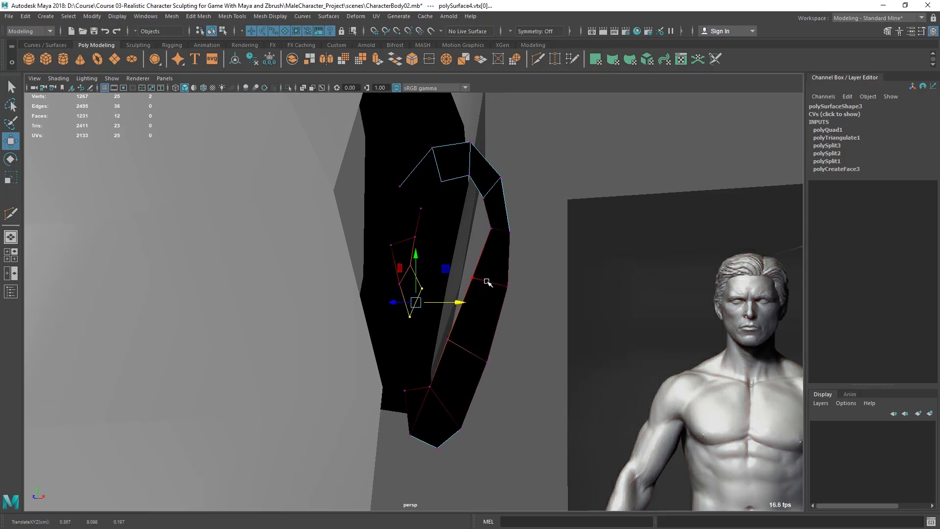
pyautogui.hotkey('ctrl', 'z')
pyautogui.scroll(1, 490, 293)
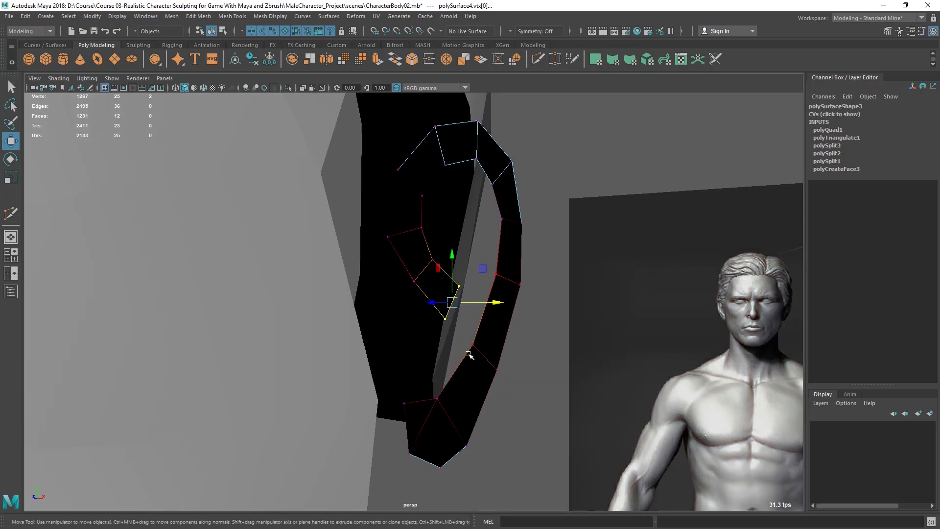
pyautogui.keyDown('alt'); pyautogui.moveTo(487, 337); pyautogui.dragTo(494, 339); pyautogui.keyUp('alt')
pyautogui.scroll(1, 493, 339)
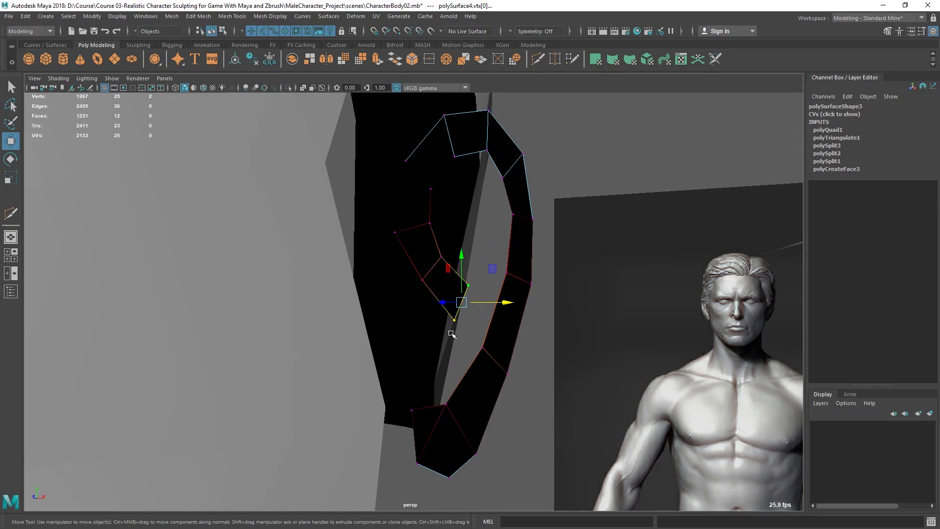
# Step: Set the Move tool's soft selection falloff mode to Surface
pyautogui.doubleClick(11, 141)
pyautogui.moveTo(144, 8)
pyautogui.mouseDown()
pyautogui.moveTo(105, 11)
pyautogui.moveTo(145, 11)
pyautogui.mouseUp()
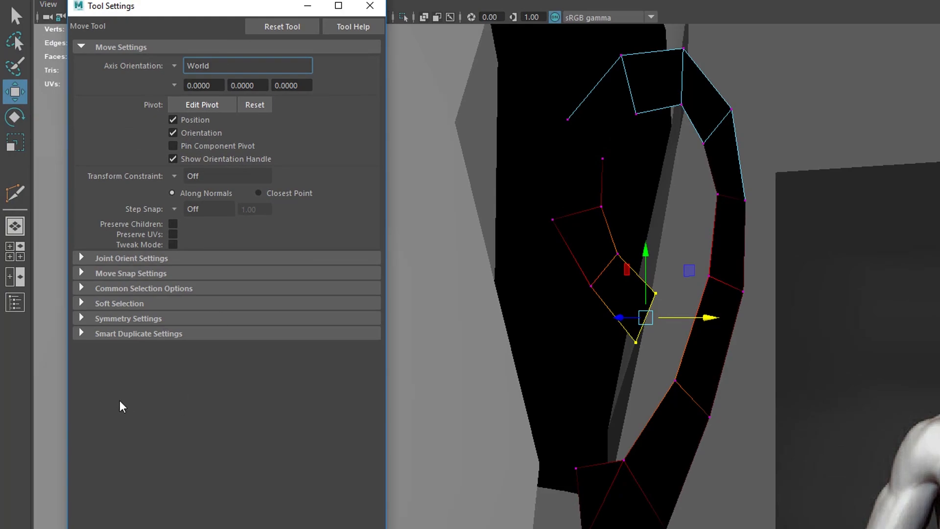
pyautogui.click(113, 304)
pyautogui.scroll(-1, 286, 320)
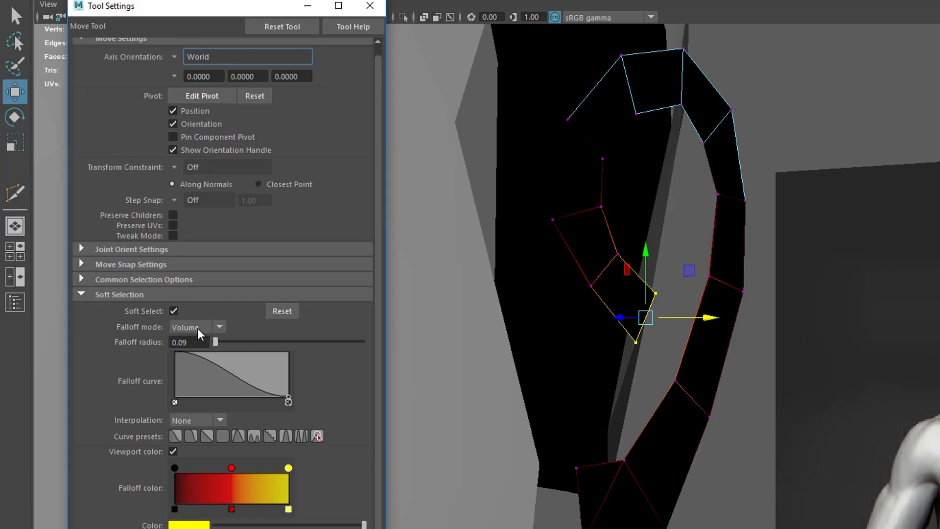
pyautogui.keyDown('alt'); pyautogui.moveTo(760, 373); pyautogui.dragTo(625, 495); pyautogui.keyUp('alt')
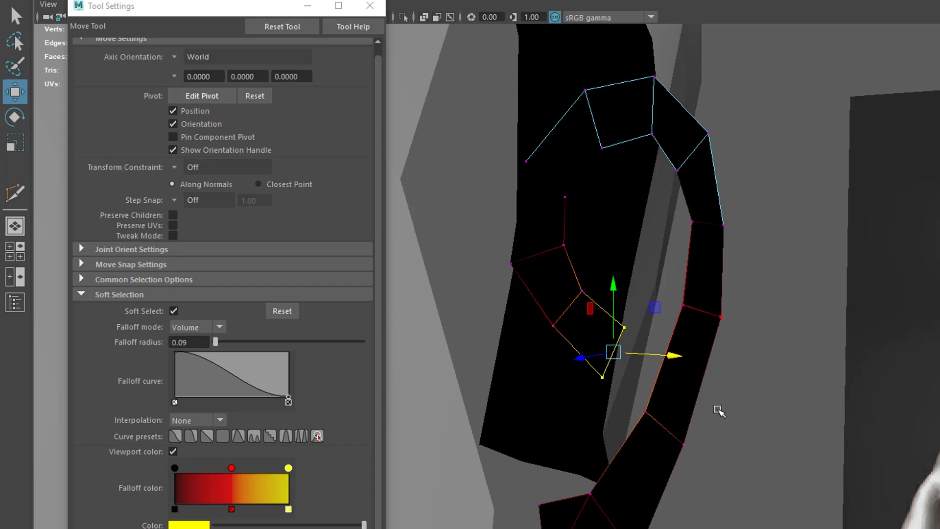
pyautogui.click(191, 333)
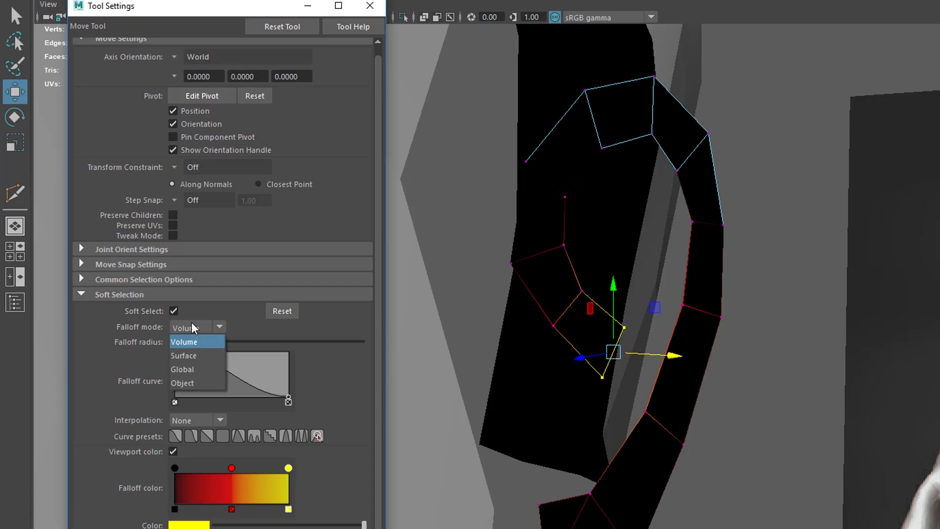
pyautogui.click(191, 355)
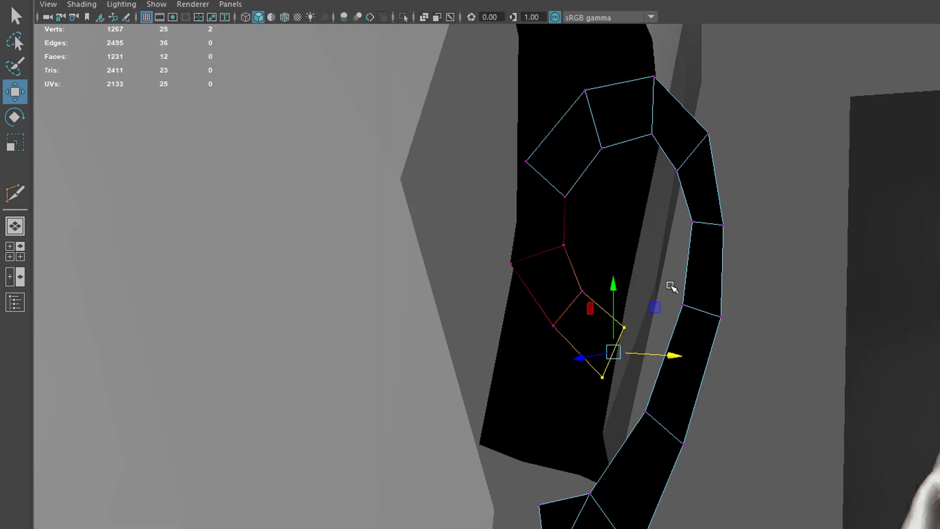
# Step: Reshape the ear in depth by soft-moving vertices of the inner curl and helix to follow the head's side
pyautogui.moveTo(672, 285); pyautogui.dragTo(616, 357)
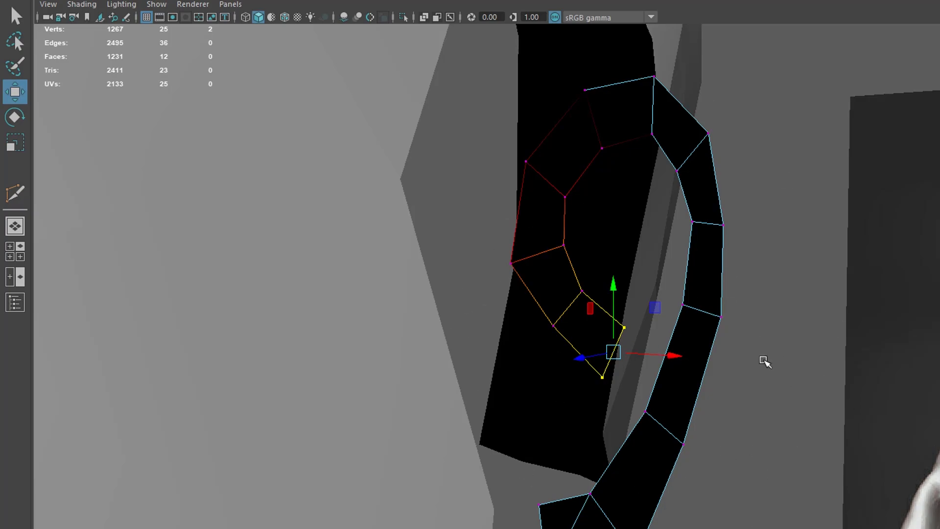
pyautogui.moveTo(851, 350); pyautogui.dragTo(820, 246)
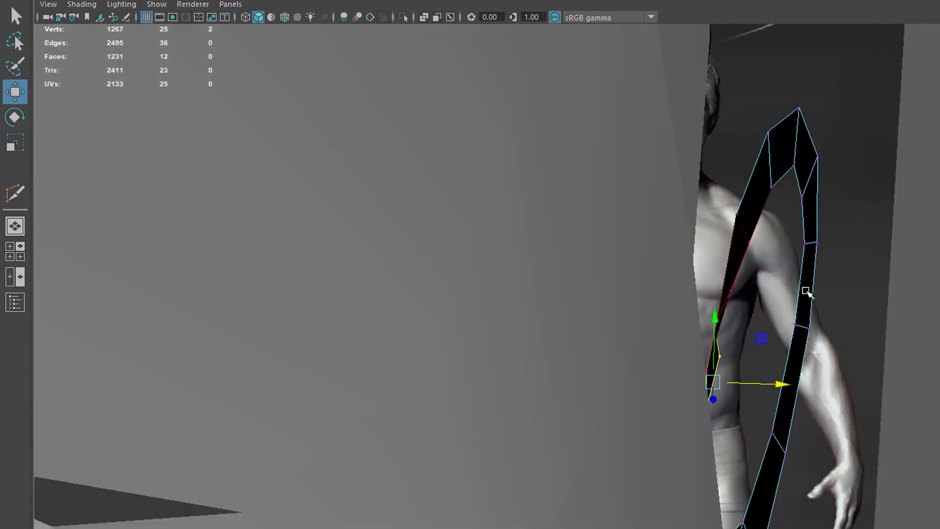
pyautogui.keyDown('alt'); pyautogui.moveTo(815, 301); pyautogui.dragTo(834, 190); pyautogui.keyUp('alt')
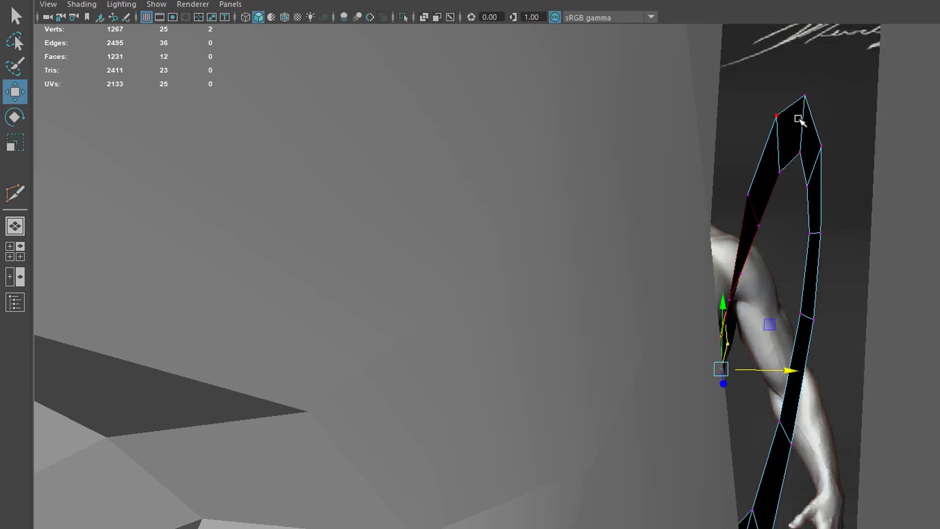
pyautogui.keyDown('alt'); pyautogui.moveTo(768, 285); pyautogui.dragTo(767, 324); pyautogui.keyUp('alt')
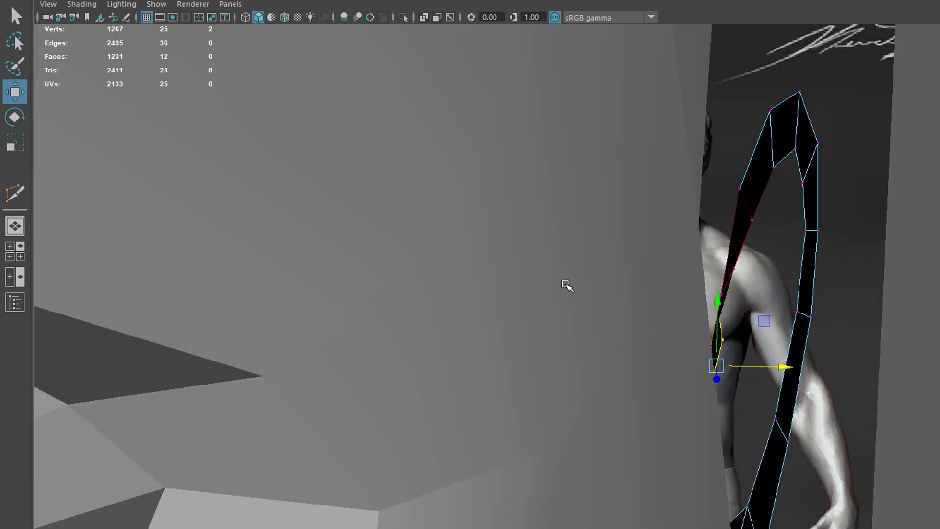
pyautogui.keyDown('alt'); pyautogui.moveTo(828, 331); pyautogui.dragTo(741, 331); pyautogui.keyUp('alt')
pyautogui.keyDown('alt'); pyautogui.moveTo(634, 378); pyautogui.dragTo(645, 216); pyautogui.keyUp('alt')
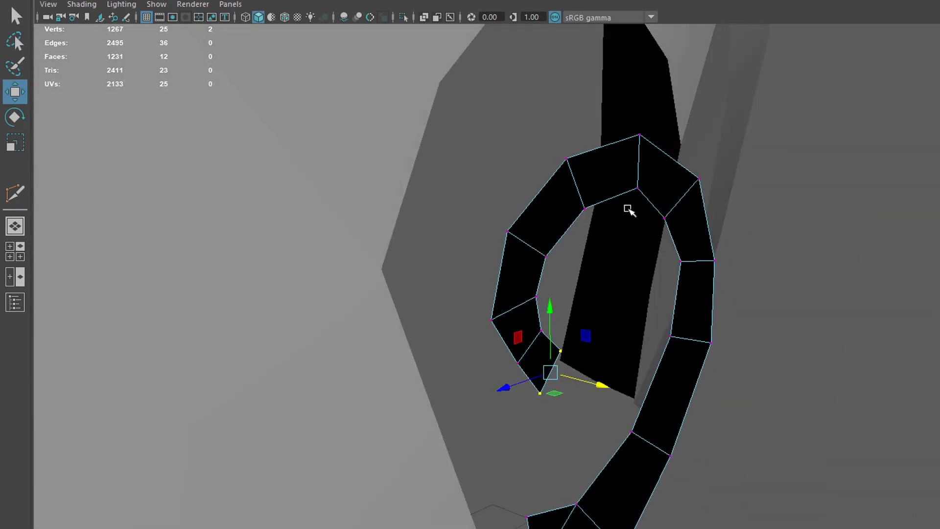
pyautogui.moveTo(559, 120); pyautogui.dragTo(828, 200)
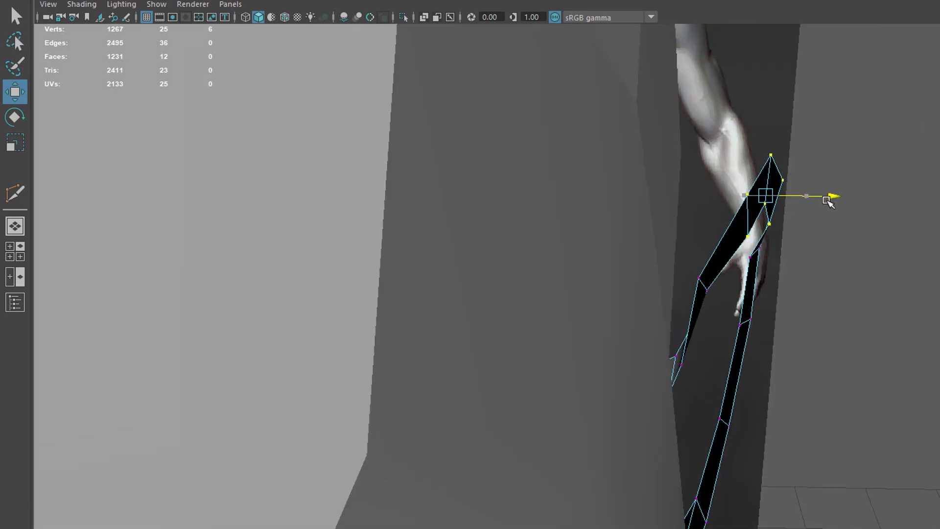
pyautogui.keyDown('alt'); pyautogui.moveTo(823, 276); pyautogui.dragTo(758, 272); pyautogui.keyUp('alt')
pyautogui.moveTo(733, 227); pyautogui.dragTo(821, 244)
pyautogui.keyDown('alt'); pyautogui.moveTo(836, 278); pyautogui.dragTo(771, 284); pyautogui.keyUp('alt')
pyautogui.moveTo(637, 342); pyautogui.dragTo(761, 414)
pyautogui.moveTo(789, 377); pyautogui.dragTo(697, 374)
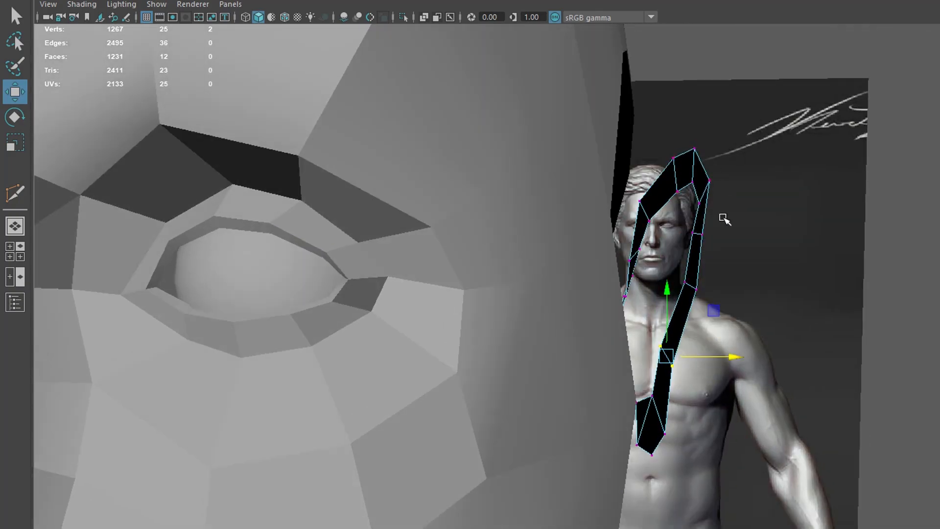
pyautogui.keyDown('alt'); pyautogui.moveTo(688, 373); pyautogui.dragTo(558, 439); pyautogui.keyUp('alt')
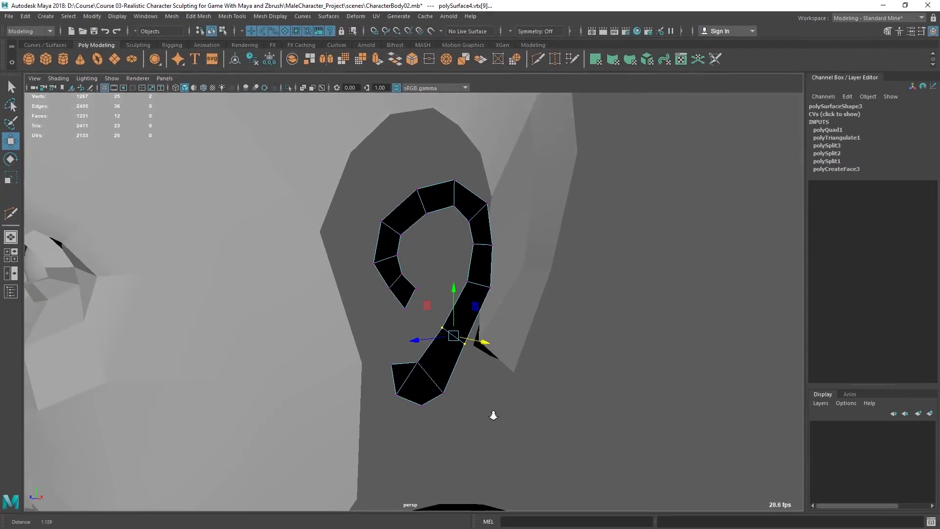
pyautogui.keyDown('alt'); pyautogui.moveTo(494, 415); pyautogui.dragTo(514, 430, button='right'); pyautogui.keyUp('alt')
pyautogui.keyDown('alt'); pyautogui.moveTo(484, 295); pyautogui.dragTo(522, 336, button='right'); pyautogui.keyUp('alt')
pyautogui.moveTo(433, 180); pyautogui.dragTo(451, 167, button='right')
pyautogui.moveTo(484, 321)
pyautogui.keyDown('alt'); pyautogui.mouseDown()
pyautogui.moveTo(483, 378)
pyautogui.moveTo(472, 262)
pyautogui.moveTo(537, 221)
pyautogui.mouseUp(); pyautogui.keyUp('alt')
pyautogui.keyDown('alt'); pyautogui.moveTo(525, 185); pyautogui.dragTo(451, 157); pyautogui.keyUp('alt')
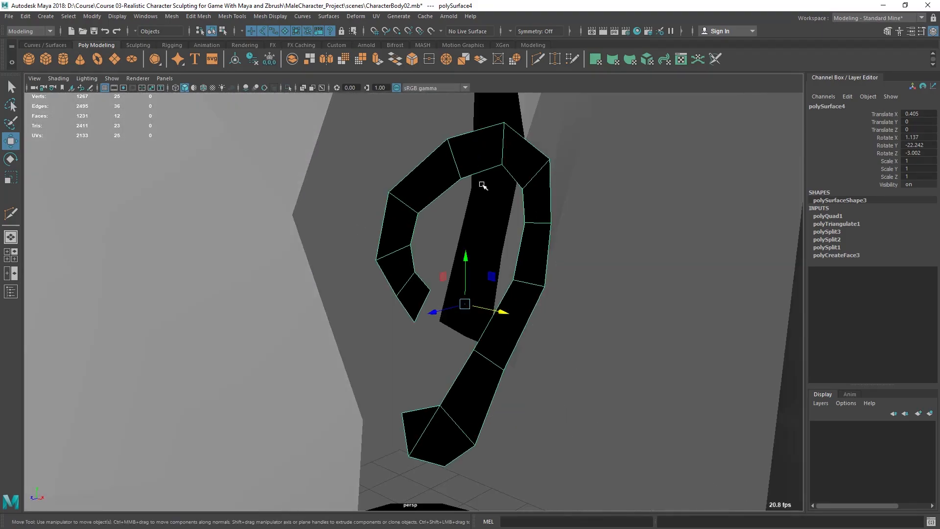
# Step: Reverse the ear mesh's normals and reselect the ear
pyautogui.click(271, 16)
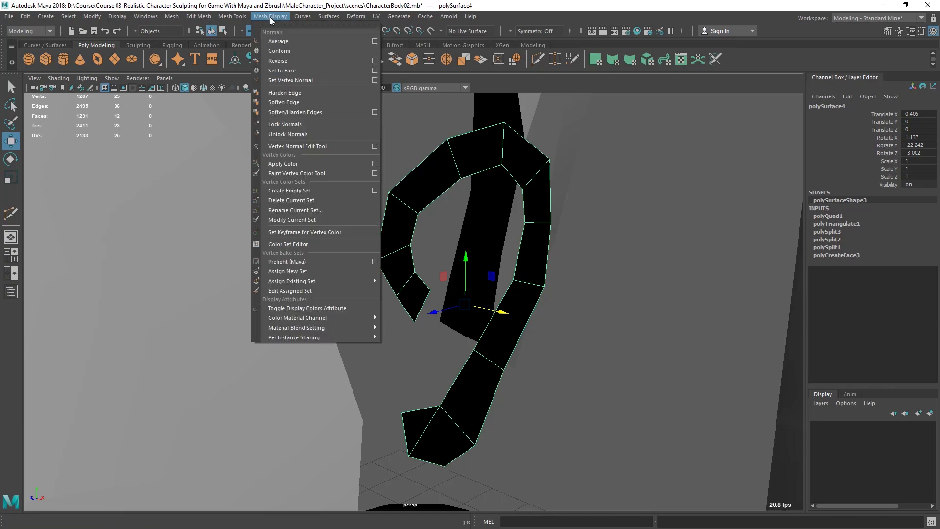
pyautogui.click(277, 61)
pyautogui.click(644, 244)
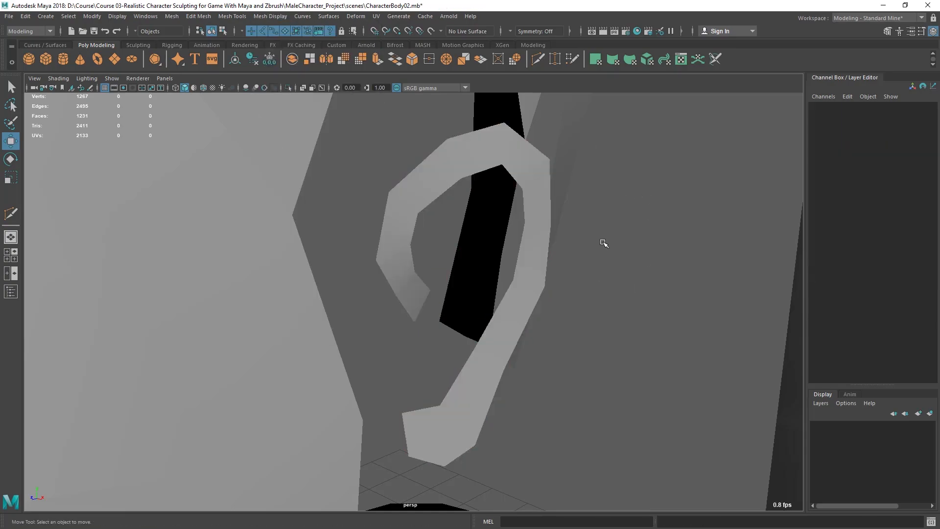
pyautogui.keyDown('alt'); pyautogui.moveTo(625, 384); pyautogui.dragTo(584, 332); pyautogui.keyUp('alt')
pyautogui.click(530, 307)
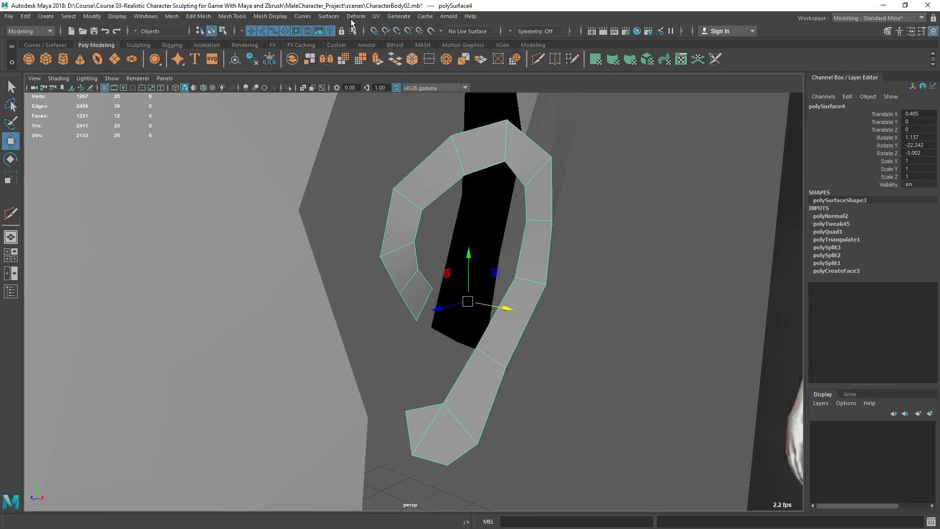
pyautogui.hotkey('ctrl', 'e')
pyautogui.keyDown('alt'); pyautogui.moveTo(523, 283); pyautogui.dragTo(435, 292); pyautogui.keyUp('alt')
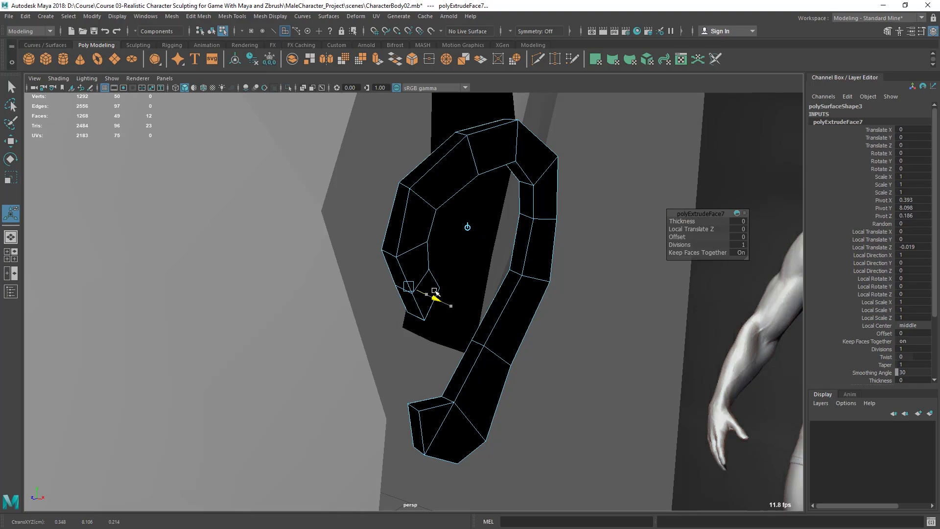
pyautogui.moveTo(435, 292); pyautogui.dragTo(429, 284)
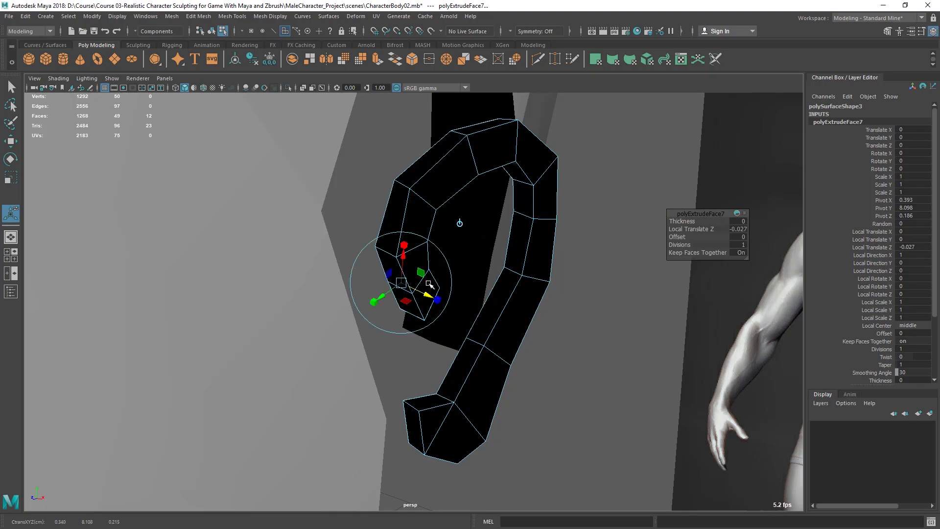
pyautogui.hotkey('ctrl', 'z')
pyautogui.press('q')
pyautogui.moveTo(508, 263); pyautogui.dragTo(535, 151, button='right')
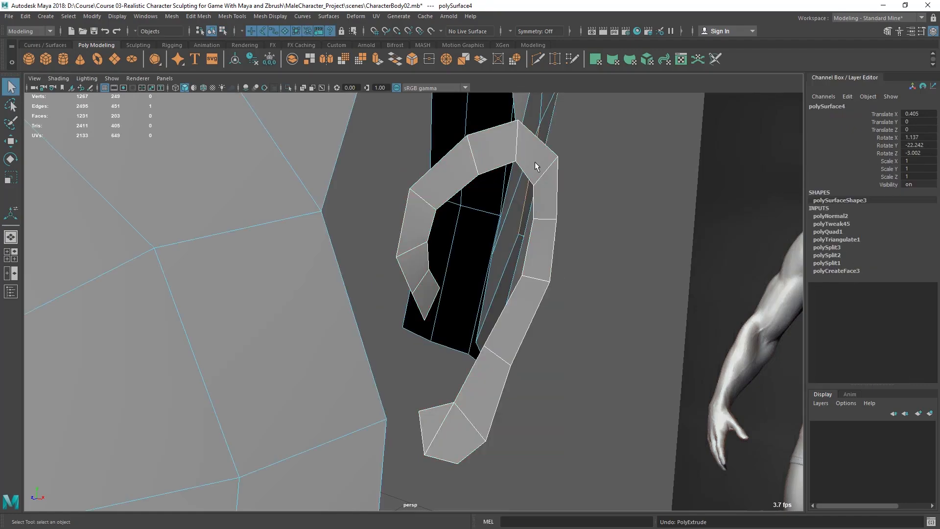
# Step: Select the ear's border edge loop and extrude it about -0.022 in local Z to give the rim thickness
pyautogui.click(530, 240)
pyautogui.keyDown('alt'); pyautogui.moveTo(546, 253); pyautogui.dragTo(553, 256); pyautogui.keyUp('alt')
pyautogui.moveTo(552, 237); pyautogui.dragTo(551, 139, button='right')
pyautogui.doubleClick(537, 236)
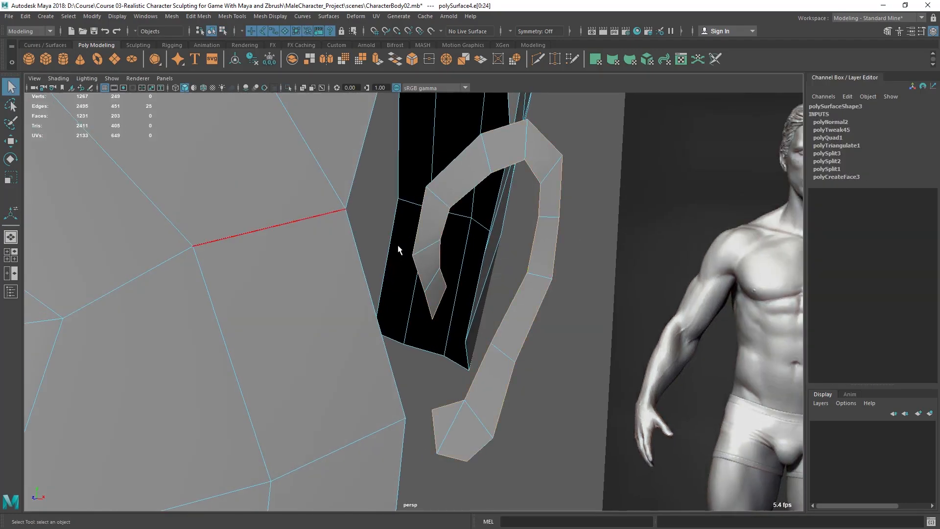
pyautogui.moveTo(496, 216)
pyautogui.keyDown('alt'); pyautogui.mouseDown()
pyautogui.moveTo(512, 228)
pyautogui.moveTo(498, 207)
pyautogui.mouseUp(); pyautogui.keyUp('alt')
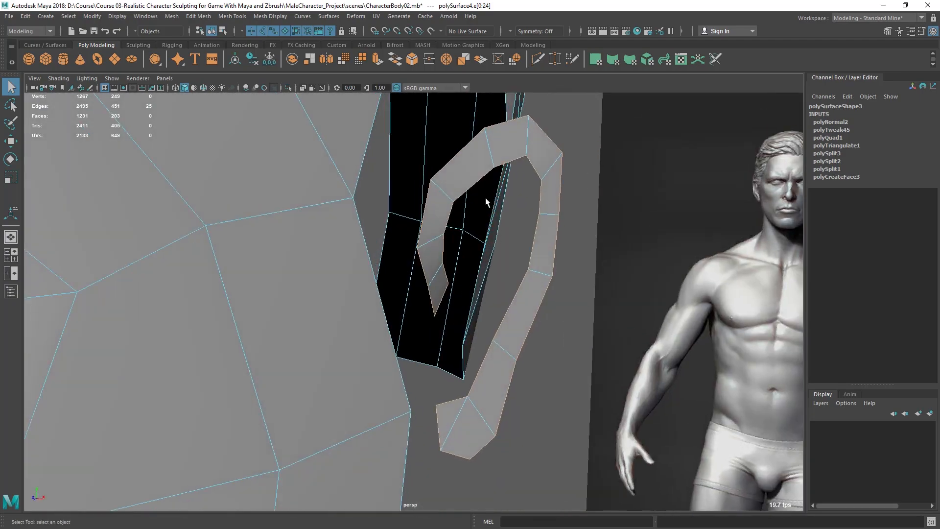
pyautogui.hotkey('ctrl', 'e')
pyautogui.moveTo(460, 311)
pyautogui.mouseDown()
pyautogui.moveTo(438, 303)
pyautogui.moveTo(483, 302)
pyautogui.moveTo(471, 298)
pyautogui.mouseUp()
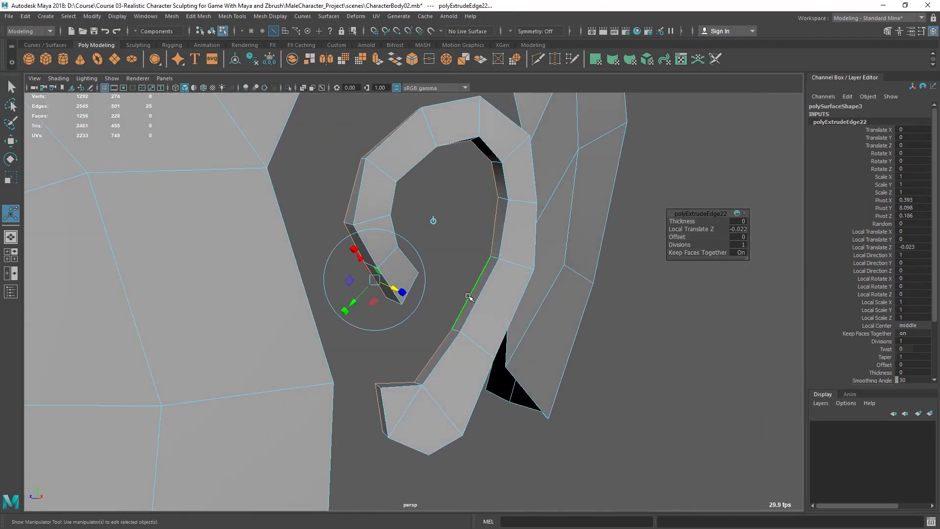
pyautogui.press('q')
pyautogui.rightClick(474, 109)
pyautogui.click(474, 105)
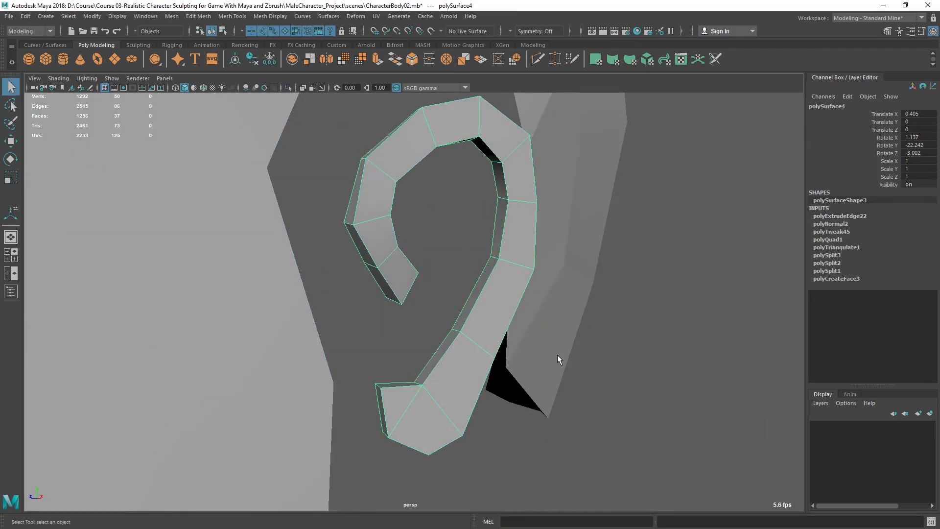
# Step: Extrude an edge from the top of the inner curl into the ear bowl, then move and rotate it to follow the reference
pyautogui.press('space')
pyautogui.press('space')
pyautogui.scroll(4, 464, 326)
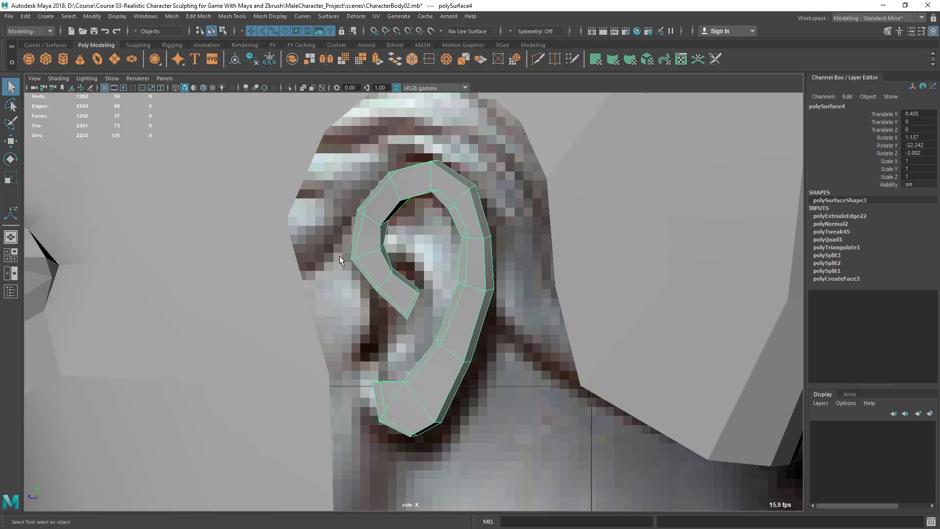
pyautogui.press('space')
pyautogui.moveTo(571, 255); pyautogui.dragTo(572, 190)
pyautogui.keyDown('alt'); pyautogui.moveTo(528, 216); pyautogui.dragTo(469, 233); pyautogui.keyUp('alt')
pyautogui.press('space')
pyautogui.press('space')
pyautogui.scroll(2, 462, 309)
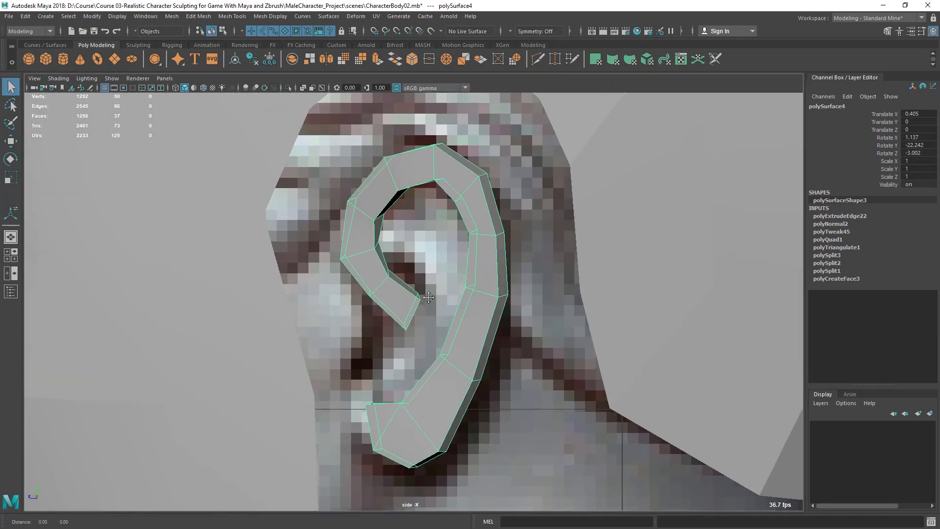
pyautogui.moveTo(380, 245); pyautogui.dragTo(381, 211, button='right')
pyautogui.click(385, 256)
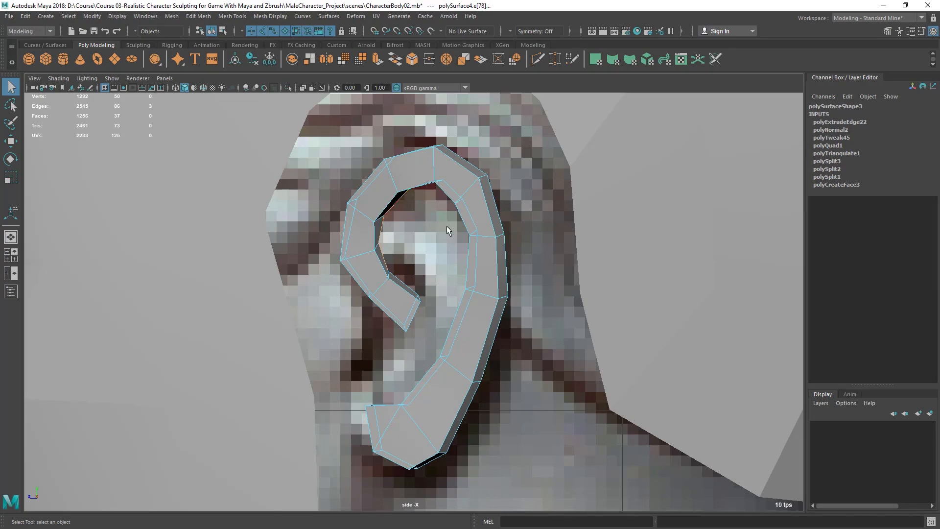
pyautogui.press('space')
pyautogui.press('space')
pyautogui.keyDown('alt'); pyautogui.moveTo(472, 191); pyautogui.dragTo(403, 139); pyautogui.keyUp('alt')
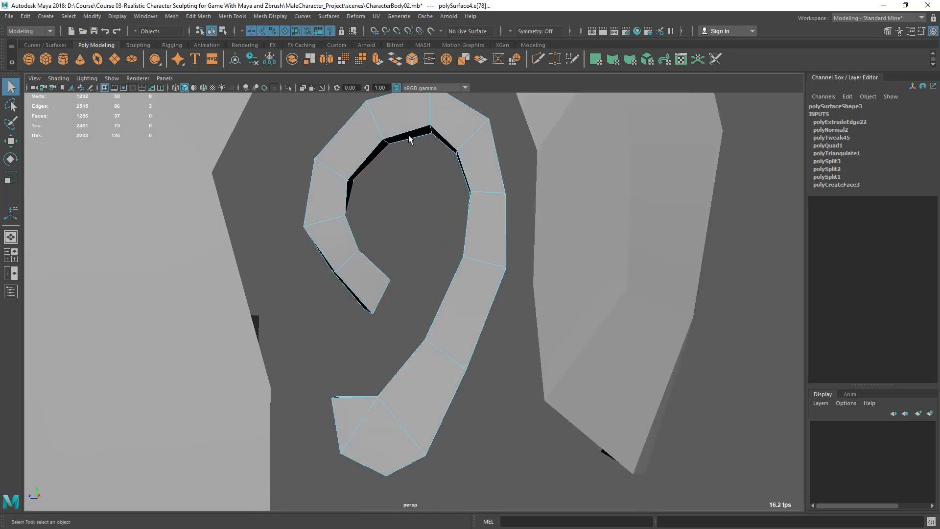
pyautogui.keyDown('shift'); pyautogui.rightClick(389, 130); pyautogui.keyUp('shift')
pyautogui.keyDown('shift'); pyautogui.moveTo(390, 132); pyautogui.dragTo(388, 157, button='right'); pyautogui.keyUp('shift')
pyautogui.press('space')
pyautogui.press('space')
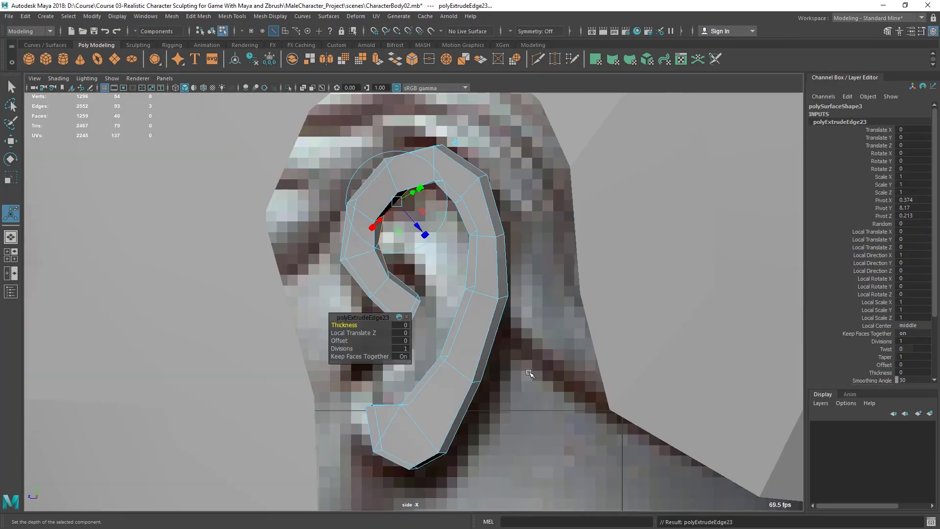
pyautogui.press('w')
pyautogui.moveTo(387, 222); pyautogui.dragTo(432, 234)
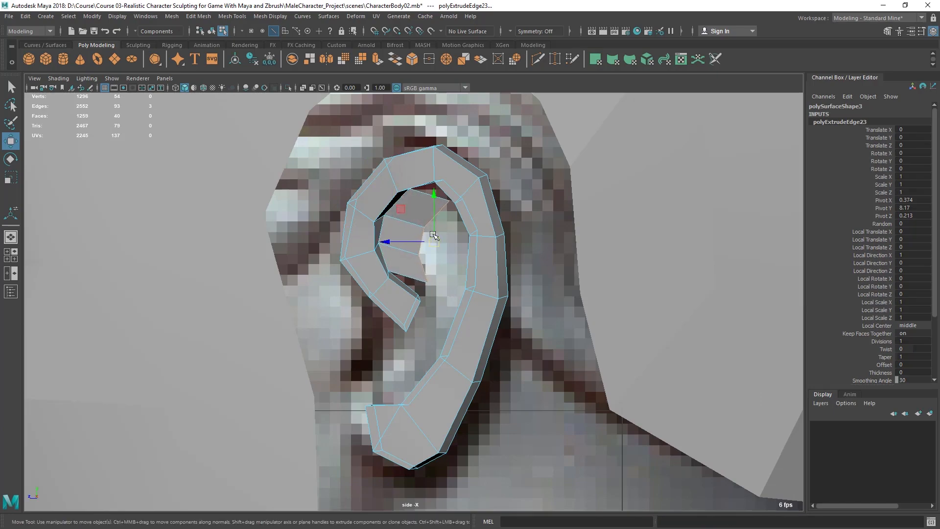
pyautogui.press('e')
pyautogui.moveTo(451, 203); pyautogui.dragTo(456, 207)
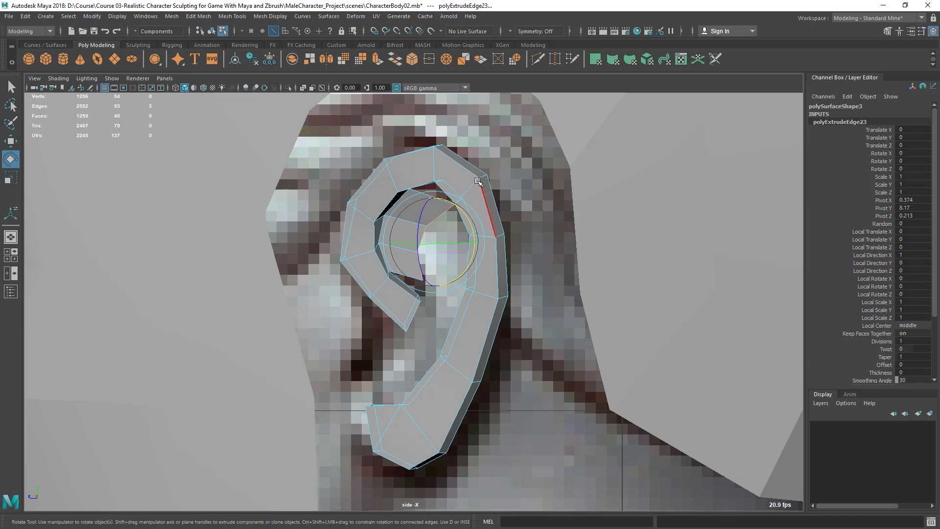
pyautogui.press('w')
pyautogui.moveTo(435, 242); pyautogui.dragTo(434, 244)
# Step: Extrude that edge again further down into the bowl and adjust the new vertices to match the reference
pyautogui.press('q')
pyautogui.scroll(4, 413, 248)
pyautogui.press('w')
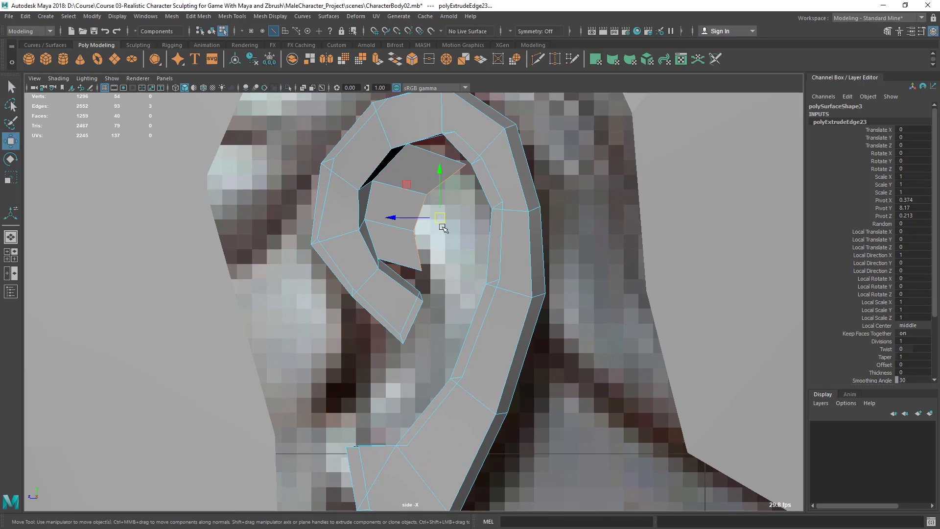
pyautogui.keyDown('shift'); pyautogui.moveTo(422, 163); pyautogui.dragTo(424, 189, button='right'); pyautogui.keyUp('shift')
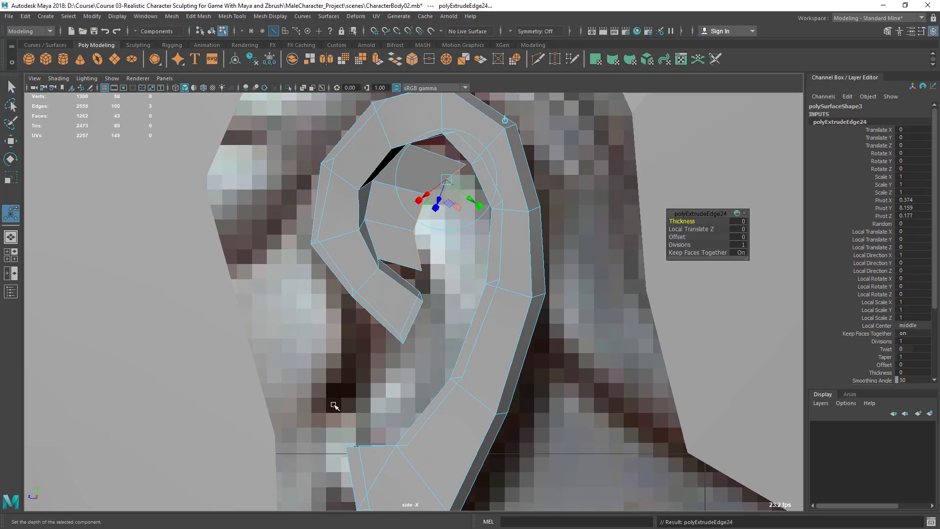
pyautogui.press('w')
pyautogui.moveTo(443, 213); pyautogui.dragTo(459, 264)
pyautogui.keyDown('alt'); pyautogui.moveTo(459, 269); pyautogui.dragTo(448, 251, button='right'); pyautogui.keyUp('alt')
pyautogui.press('F9')
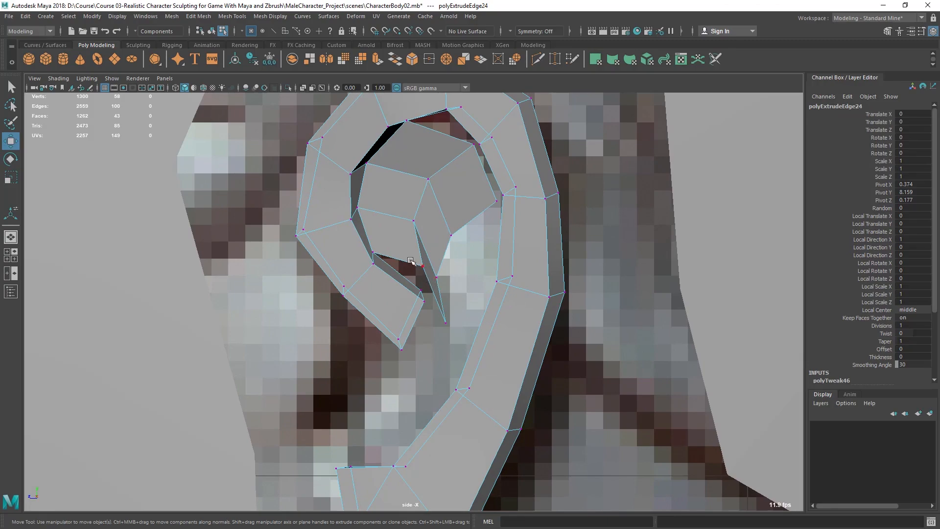
pyautogui.moveTo(429, 275); pyautogui.dragTo(410, 213)
pyautogui.moveTo(438, 303); pyautogui.dragTo(432, 284)
pyautogui.moveTo(437, 277); pyautogui.dragTo(462, 226)
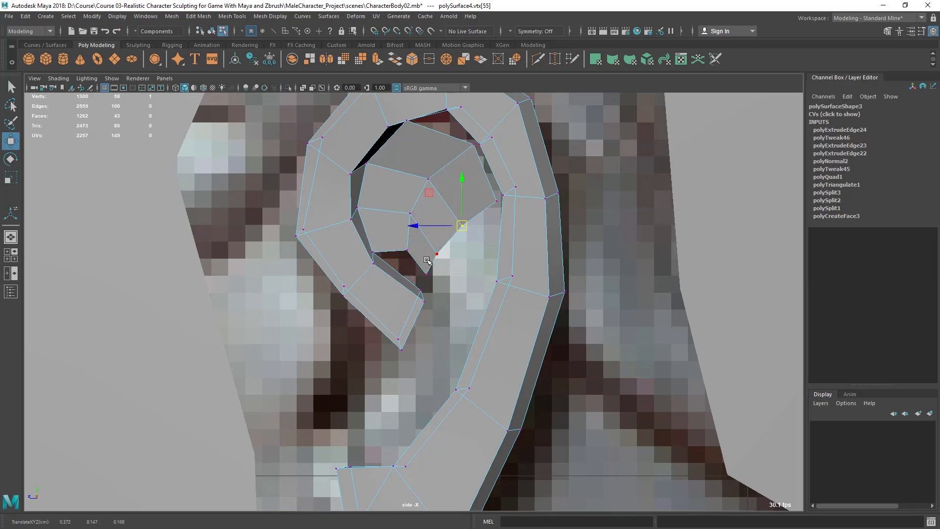
pyautogui.scroll(1, 433, 258)
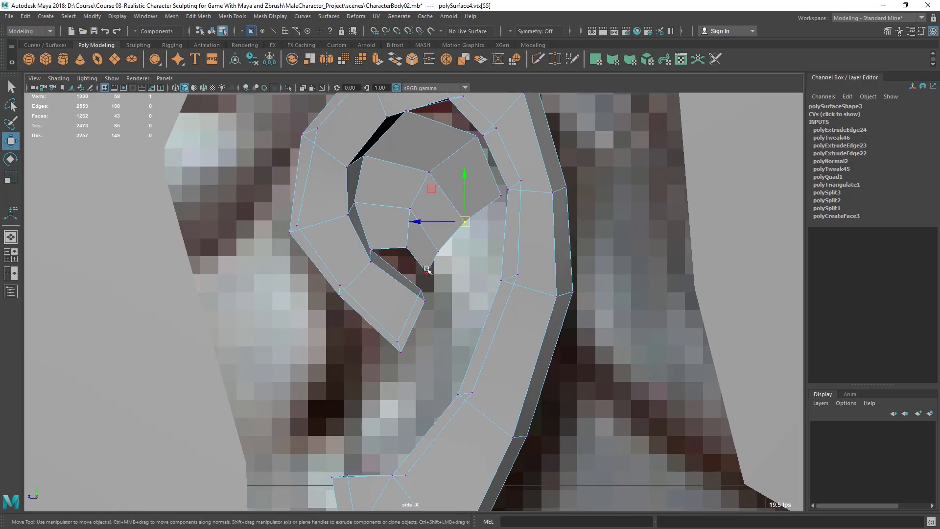
pyautogui.click(427, 271)
pyautogui.moveTo(426, 272); pyautogui.dragTo(427, 260)
pyautogui.press('q')
# Step: Extrude an edge at the lower end of the inner curl downward, then move and scale it along the antihelix
pyautogui.moveTo(464, 217); pyautogui.dragTo(455, 164, button='right')
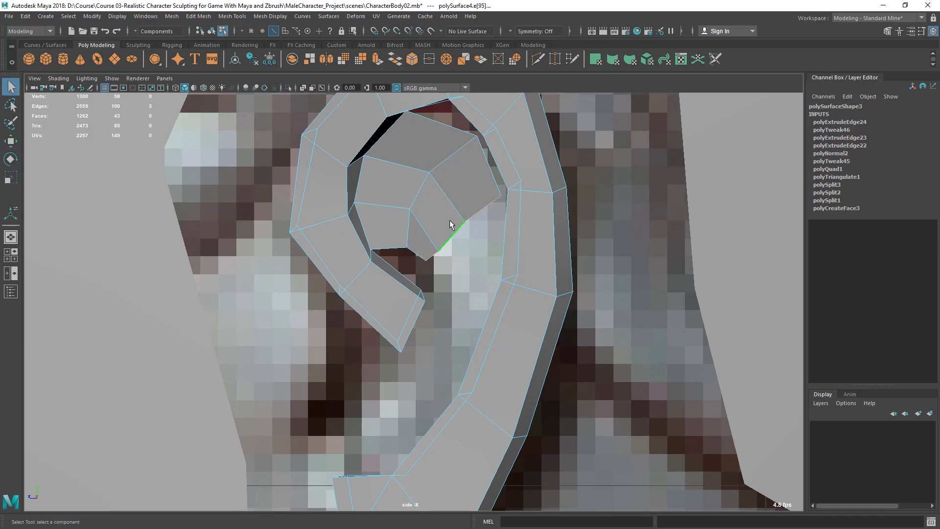
pyautogui.hotkey('ctrl', 'e')
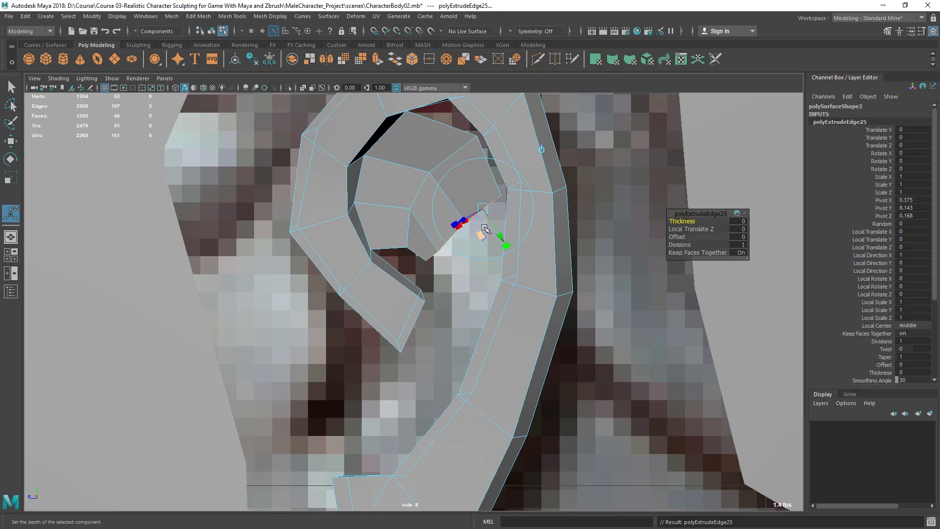
pyautogui.press('w')
pyautogui.moveTo(460, 224); pyautogui.dragTo(465, 265)
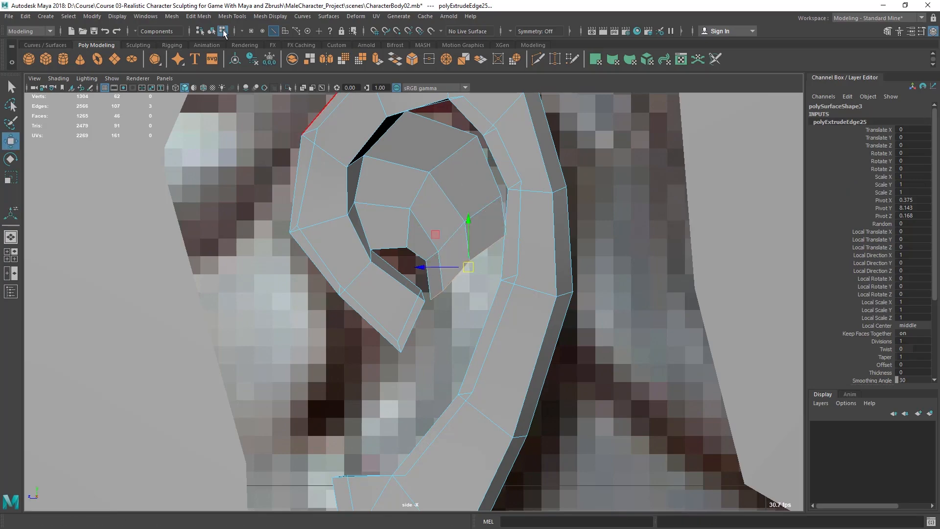
pyautogui.click(201, 17)
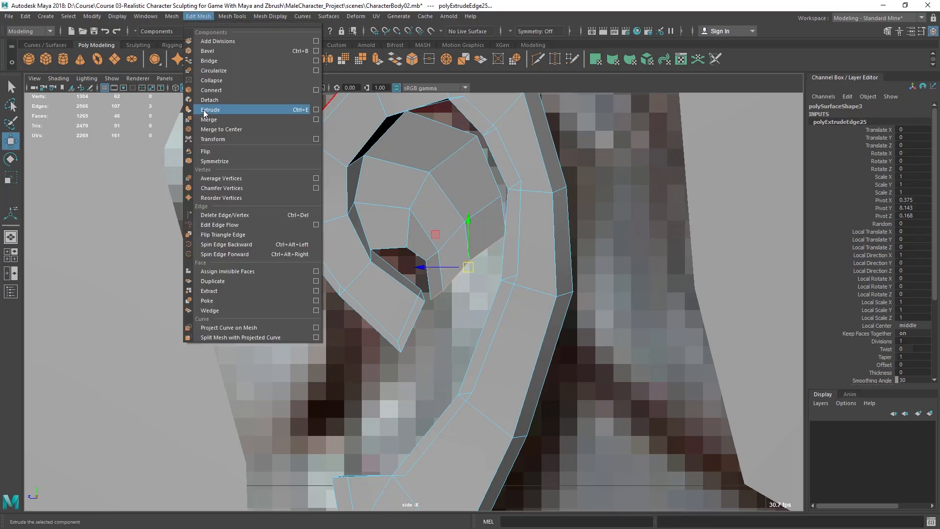
pyautogui.click(392, 206)
pyautogui.keyDown('alt'); pyautogui.moveTo(462, 288); pyautogui.dragTo(468, 288, button='right'); pyautogui.keyUp('alt')
pyautogui.moveTo(470, 266); pyautogui.dragTo(459, 309)
pyautogui.keyDown('alt'); pyautogui.moveTo(450, 302); pyautogui.dragTo(415, 286, button='middle'); pyautogui.keyUp('alt')
pyautogui.keyDown('alt'); pyautogui.moveTo(416, 286); pyautogui.dragTo(465, 335, button='right'); pyautogui.keyUp('alt')
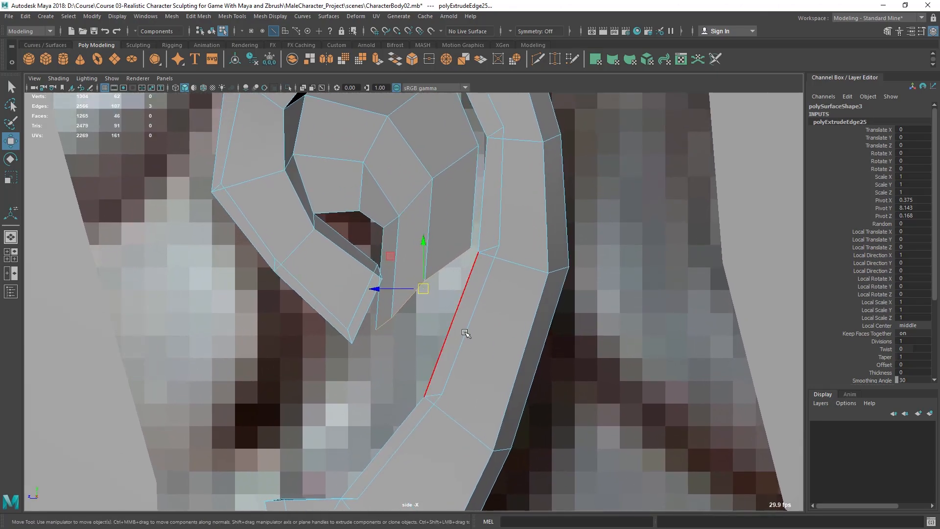
pyautogui.press('r')
pyautogui.moveTo(420, 255)
pyautogui.mouseDown()
pyautogui.moveTo(425, 294)
pyautogui.moveTo(425, 266)
pyautogui.mouseUp()
pyautogui.press('w')
pyautogui.keyDown('alt'); pyautogui.moveTo(425, 298); pyautogui.dragTo(462, 325, button='right'); pyautogui.keyUp('alt')
pyautogui.press('r')
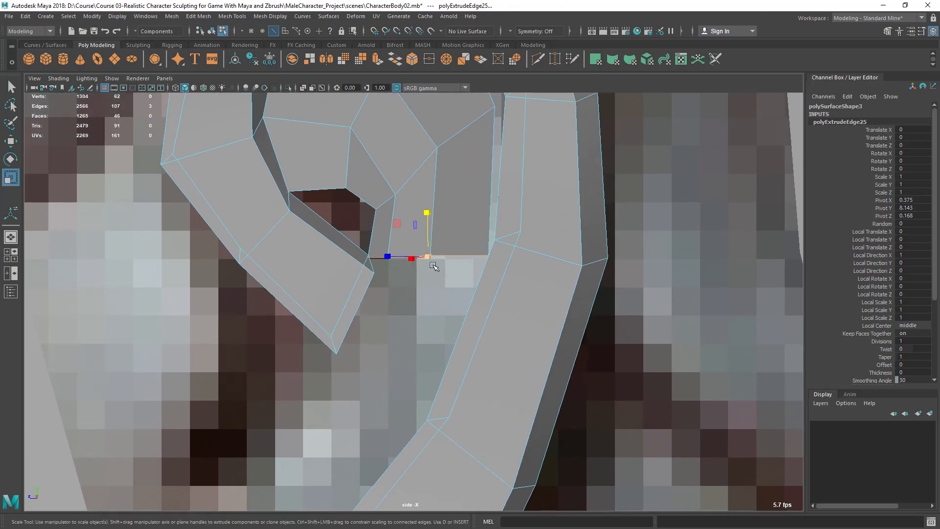
pyautogui.moveTo(426, 256); pyautogui.dragTo(446, 243)
pyautogui.press('w')
pyautogui.press('q')
pyautogui.keyDown('alt'); pyautogui.moveTo(449, 248); pyautogui.dragTo(451, 246, button='middle'); pyautogui.keyUp('alt')
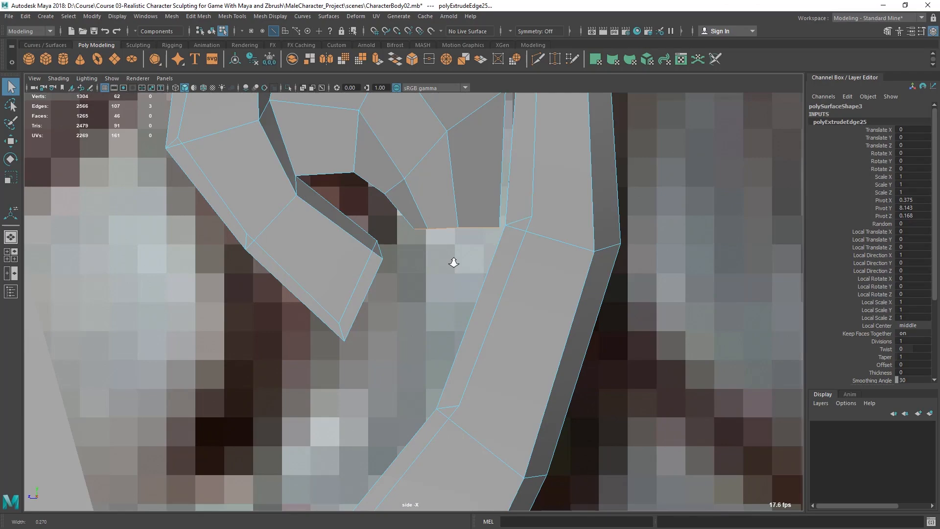
# Step: Extrude the antihelix edge further down, then move and rotate it to follow the reference
pyautogui.keyDown('shift'); pyautogui.moveTo(450, 185); pyautogui.dragTo(450, 213, button='right'); pyautogui.keyUp('shift')
pyautogui.press('w')
pyautogui.moveTo(456, 228); pyautogui.dragTo(388, 391)
pyautogui.keyDown('alt'); pyautogui.moveTo(388, 384); pyautogui.dragTo(403, 336, button='middle'); pyautogui.keyUp('alt')
pyautogui.keyDown('alt'); pyautogui.moveTo(404, 335); pyautogui.dragTo(404, 333, button='right'); pyautogui.keyUp('alt')
pyautogui.keyDown('alt'); pyautogui.moveTo(405, 333); pyautogui.dragTo(405, 328, button='middle'); pyautogui.keyUp('alt')
pyautogui.moveTo(407, 336); pyautogui.dragTo(408, 338)
pyautogui.press('e')
pyautogui.moveTo(429, 307); pyautogui.dragTo(409, 328)
pyautogui.press('w')
pyautogui.keyDown('alt'); pyautogui.moveTo(412, 325); pyautogui.dragTo(424, 291, button='middle'); pyautogui.keyUp('alt')
# Step: Extrude another segment down the antihelix and position and rotate it over the reference
pyautogui.scroll(-3, 416, 306)
pyautogui.keyDown('shift'); pyautogui.moveTo(440, 233); pyautogui.dragTo(441, 267, button='right'); pyautogui.keyUp('shift')
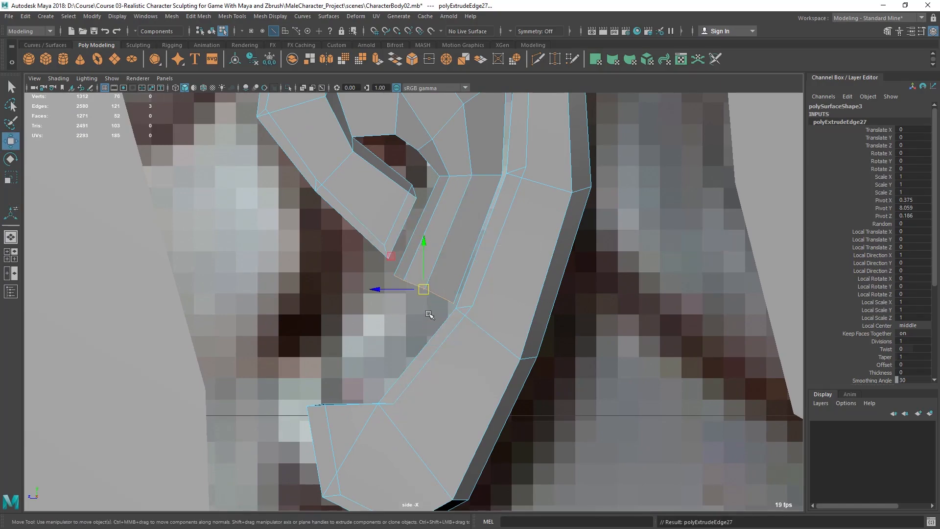
pyautogui.moveTo(423, 289); pyautogui.dragTo(349, 378)
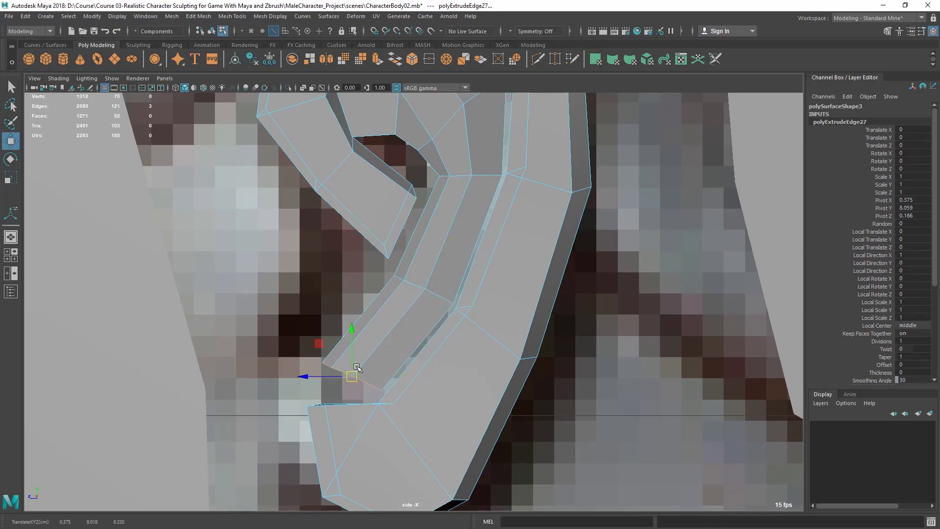
pyautogui.keyDown('alt'); pyautogui.moveTo(355, 378); pyautogui.dragTo(355, 339, button='middle'); pyautogui.keyUp('alt')
pyautogui.press('e')
pyautogui.moveTo(374, 292); pyautogui.dragTo(388, 315)
pyautogui.press('w')
pyautogui.moveTo(353, 342)
pyautogui.mouseDown()
pyautogui.moveTo(369, 326)
pyautogui.moveTo(359, 333)
pyautogui.mouseUp()
# Step: Extrude one more antihelix segment toward the earlobe, moving and rotating it into place
pyautogui.scroll(-5, 428, 277)
pyautogui.scroll(5, 425, 283)
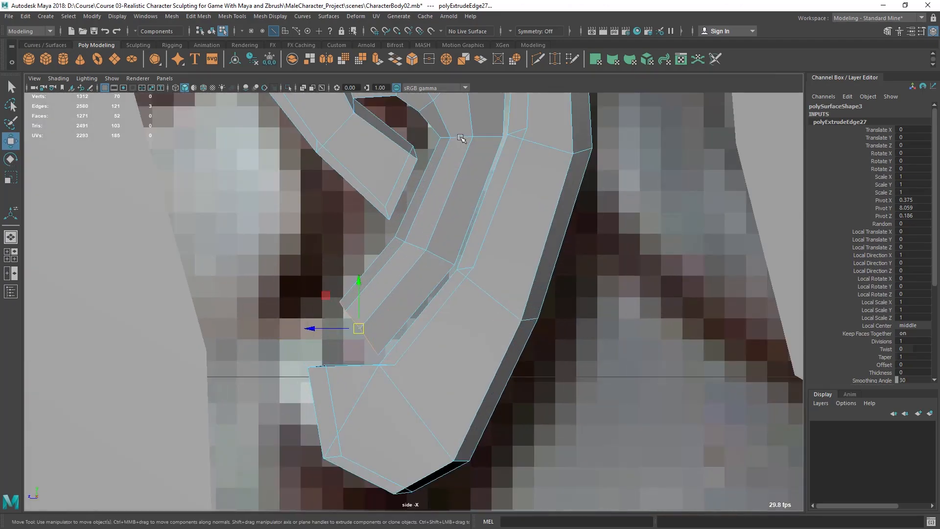
pyautogui.scroll(-3, 358, 318)
pyautogui.keyDown('shift'); pyautogui.moveTo(413, 248); pyautogui.dragTo(414, 276, button='right'); pyautogui.keyUp('shift')
pyautogui.press('w')
pyautogui.moveTo(371, 317); pyautogui.dragTo(326, 315)
pyautogui.press('e')
pyautogui.moveTo(337, 281); pyautogui.dragTo(348, 280)
pyautogui.press('w')
pyautogui.press('q')
pyautogui.press('space')
pyautogui.press('space')
pyautogui.keyDown('alt'); pyautogui.moveTo(534, 245); pyautogui.dragTo(478, 300); pyautogui.keyUp('alt')
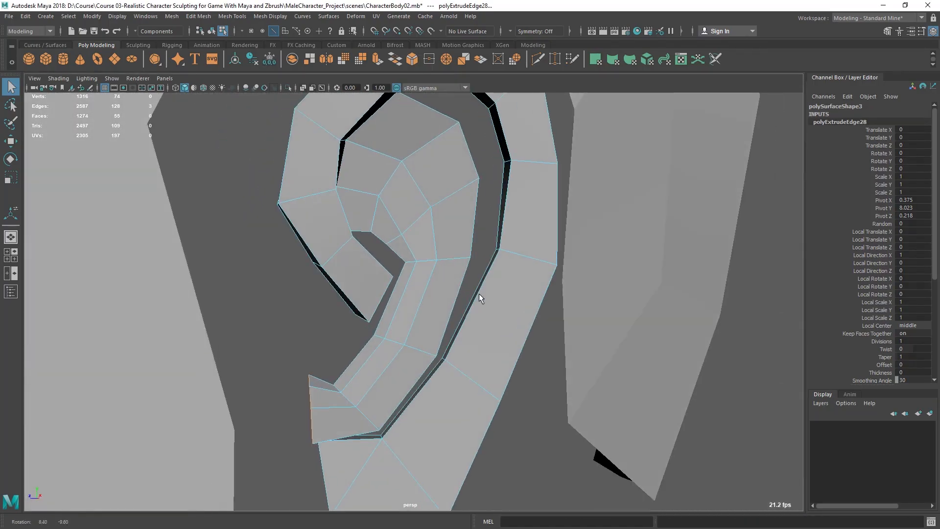
# Step: Move the central face of the inner bowl and its surrounding vertices in depth to shape the concha
pyautogui.moveTo(442, 165); pyautogui.dragTo(439, 193, button='right')
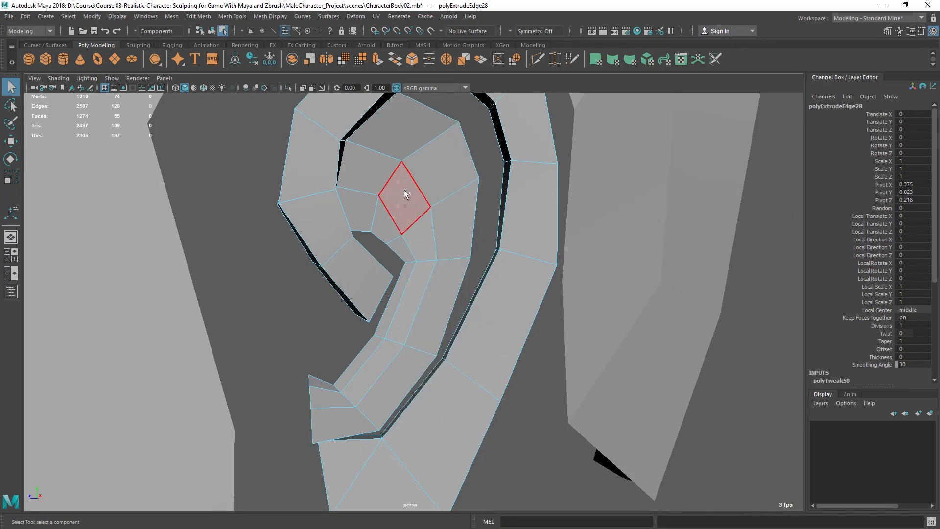
pyautogui.click(404, 189)
pyautogui.press('w')
pyautogui.keyDown('alt'); pyautogui.moveTo(453, 244); pyautogui.dragTo(522, 231); pyautogui.keyUp('alt')
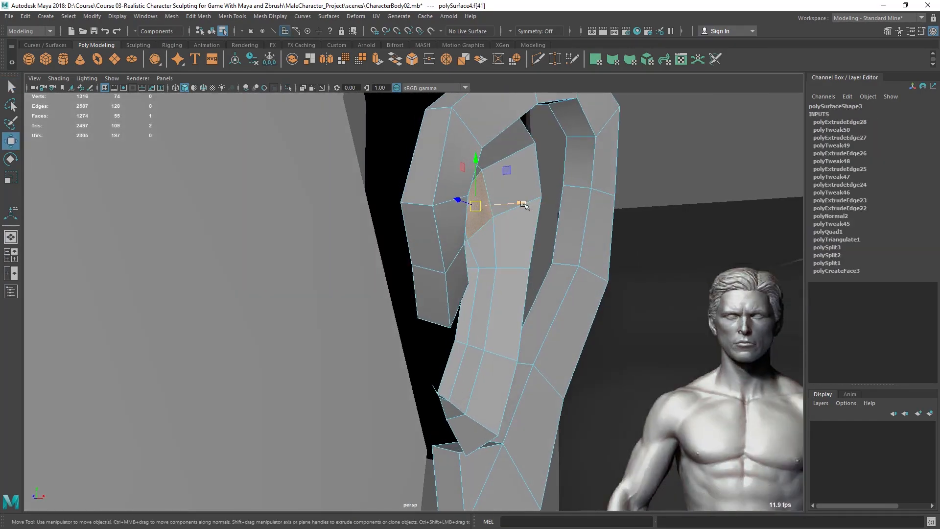
pyautogui.keyDown('shift'); pyautogui.click(479, 247); pyautogui.keyUp('shift')
pyautogui.keyDown('shift'); pyautogui.click(483, 294); pyautogui.keyUp('shift')
pyautogui.keyDown('shift'); pyautogui.click(466, 363); pyautogui.keyUp('shift')
pyautogui.keyDown('shift'); pyautogui.click(458, 413); pyautogui.keyUp('shift')
pyautogui.keyDown('shift'); pyautogui.click(458, 408); pyautogui.keyUp('shift')
pyautogui.keyDown('shift'); pyautogui.click(470, 375); pyautogui.keyUp('shift')
pyautogui.keyDown('alt'); pyautogui.moveTo(541, 314); pyautogui.dragTo(496, 282); pyautogui.keyUp('alt')
pyautogui.moveTo(495, 180); pyautogui.dragTo(494, 145, button='right')
pyautogui.click(474, 246)
pyautogui.keyDown('alt'); pyautogui.moveTo(474, 246); pyautogui.dragTo(464, 295); pyautogui.keyUp('alt')
pyautogui.press('q')
pyautogui.scroll(-2, 472, 277)
pyautogui.scroll(3, 472, 289)
pyautogui.scroll(2, 471, 273)
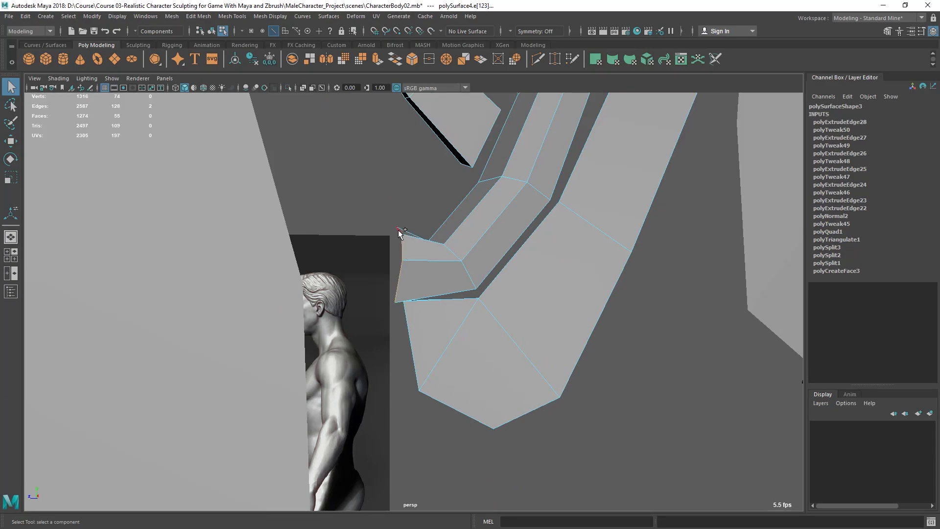
# Step: Extrude edges from the front of the earlobe upward to begin the tragus, moving and rotating them into place
pyautogui.press('space')
pyautogui.press('space')
pyautogui.keyDown('alt'); pyautogui.moveTo(431, 327); pyautogui.dragTo(502, 336, button='middle'); pyautogui.keyUp('alt')
pyautogui.keyDown('shift'); pyautogui.moveTo(476, 306); pyautogui.dragTo(475, 333, button='right'); pyautogui.keyUp('shift')
pyautogui.press('w')
pyautogui.moveTo(398, 314); pyautogui.dragTo(366, 299)
pyautogui.press('e')
pyautogui.press('w')
pyautogui.keyDown('shift'); pyautogui.moveTo(412, 232); pyautogui.dragTo(410, 268, button='right'); pyautogui.keyUp('shift')
pyautogui.press('w')
pyautogui.moveTo(361, 266); pyautogui.dragTo(367, 243)
pyautogui.press('e')
pyautogui.moveTo(397, 211); pyautogui.dragTo(368, 185)
pyautogui.press('w')
pyautogui.press('r')
# Step: Extrude the tragus edge once more, then move and scale it to follow the reference
pyautogui.hotkey('ctrl', 'e')
pyautogui.press('w')
pyautogui.keyDown('alt'); pyautogui.moveTo(368, 183); pyautogui.dragTo(368, 208, button='middle'); pyautogui.keyUp('alt')
pyautogui.press('r')
pyautogui.moveTo(363, 212); pyautogui.dragTo(348, 215)
pyautogui.press('q')
pyautogui.keyDown('alt'); pyautogui.moveTo(363, 240); pyautogui.dragTo(365, 266, button='middle'); pyautogui.keyUp('alt')
pyautogui.keyDown('alt'); pyautogui.moveTo(365, 266); pyautogui.dragTo(411, 264, button='right'); pyautogui.keyUp('alt')
pyautogui.keyDown('alt'); pyautogui.moveTo(411, 264); pyautogui.dragTo(436, 287, button='middle'); pyautogui.keyUp('alt')
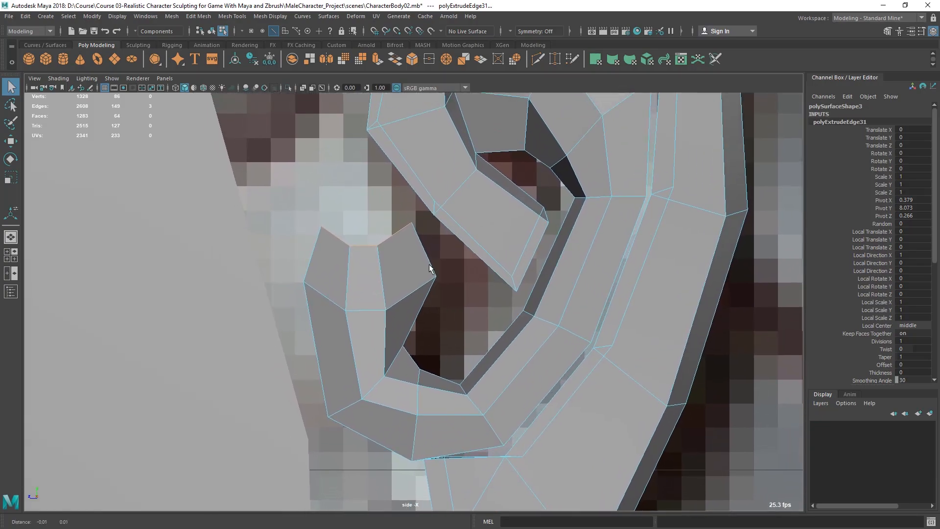
# Step: Examine the gap between the tragus and the inner curl from several angles
pyautogui.press('space')
pyautogui.press('space')
pyautogui.keyDown('alt'); pyautogui.moveTo(464, 149); pyautogui.dragTo(463, 187, button='middle'); pyautogui.keyUp('alt')
pyautogui.moveTo(464, 188)
pyautogui.keyDown('alt'); pyautogui.mouseDown()
pyautogui.moveTo(491, 187)
pyautogui.moveTo(472, 194)
pyautogui.mouseUp(); pyautogui.keyUp('alt')
pyautogui.keyDown('alt'); pyautogui.moveTo(473, 194); pyautogui.dragTo(476, 237, button='middle'); pyautogui.keyUp('alt')
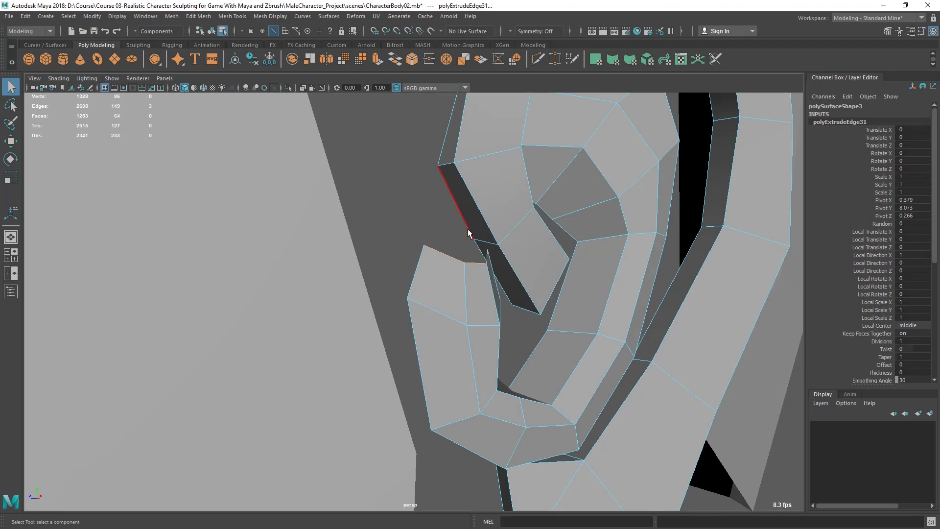
pyautogui.click(455, 214)
pyautogui.click(480, 206)
pyautogui.moveTo(480, 206); pyautogui.dragTo(433, 206, button='right')
pyautogui.click(474, 239)
pyautogui.keyDown('alt'); pyautogui.moveTo(314, 221); pyautogui.dragTo(392, 296); pyautogui.keyUp('alt')
pyautogui.click(424, 252)
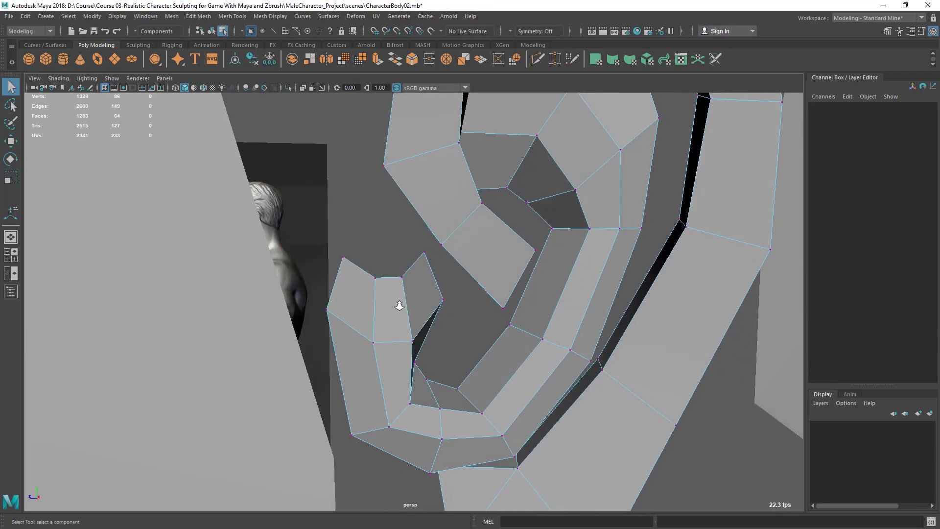
pyautogui.keyDown('alt'); pyautogui.moveTo(392, 295); pyautogui.dragTo(393, 310, button='right'); pyautogui.keyUp('alt')
pyautogui.keyDown('alt'); pyautogui.moveTo(393, 309); pyautogui.dragTo(390, 277); pyautogui.keyUp('alt')
pyautogui.moveTo(391, 277); pyautogui.dragTo(441, 223, button='right')
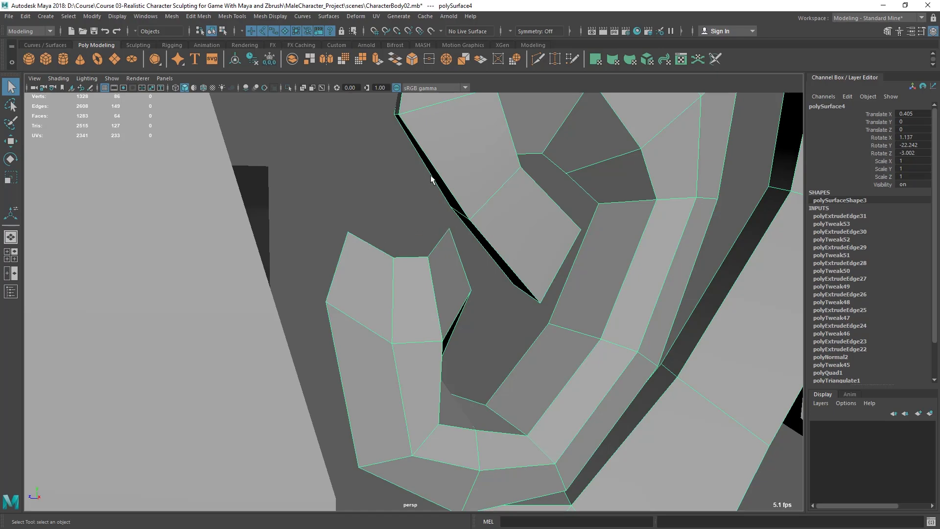
# Step: Append a polygon bridging the two top edges of the tragus to close its upper end
pyautogui.click(205, 18)
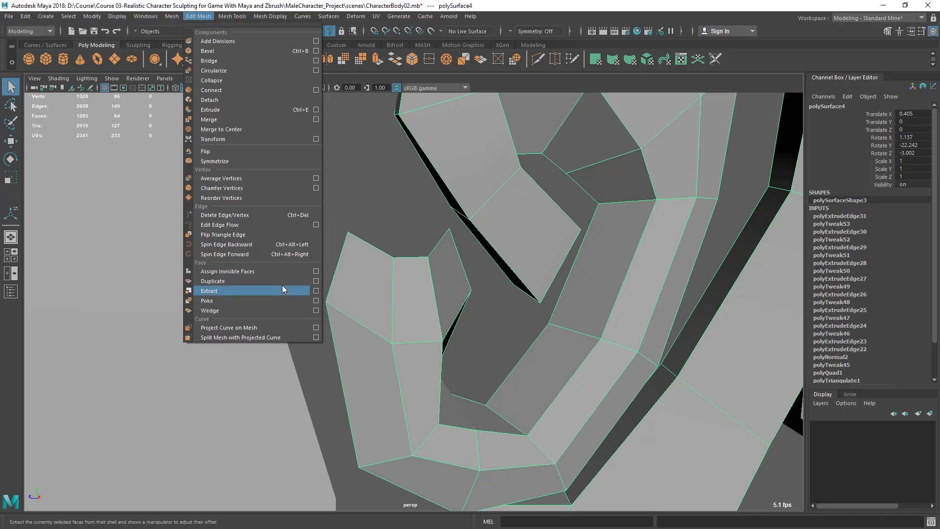
pyautogui.moveTo(233, 17)
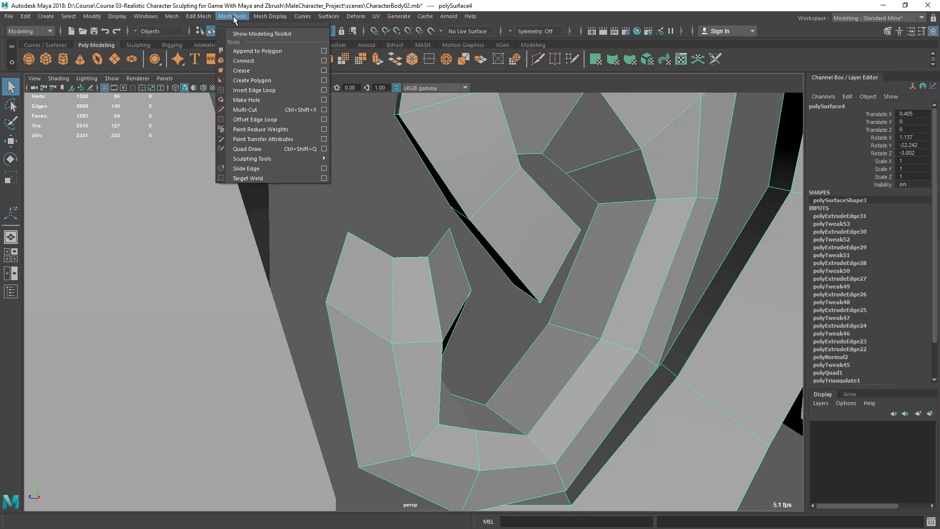
pyautogui.click(255, 51)
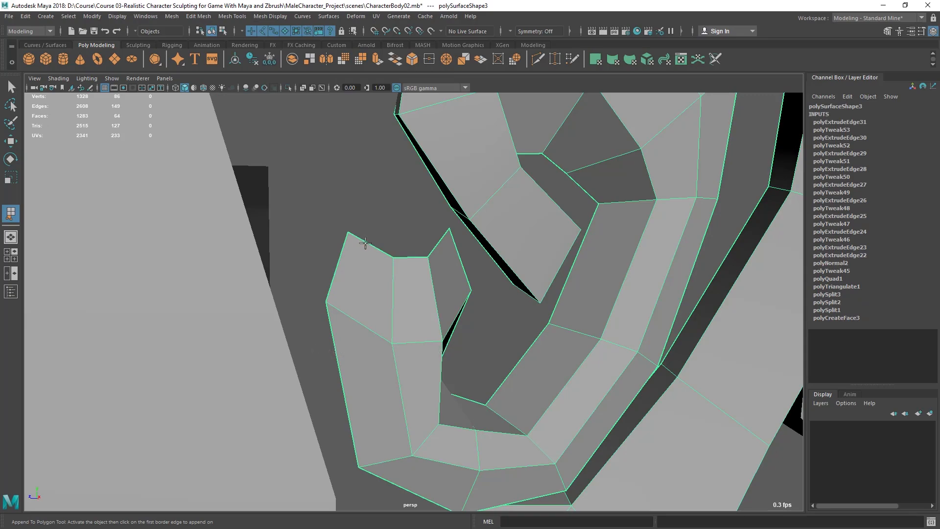
pyautogui.click(366, 242)
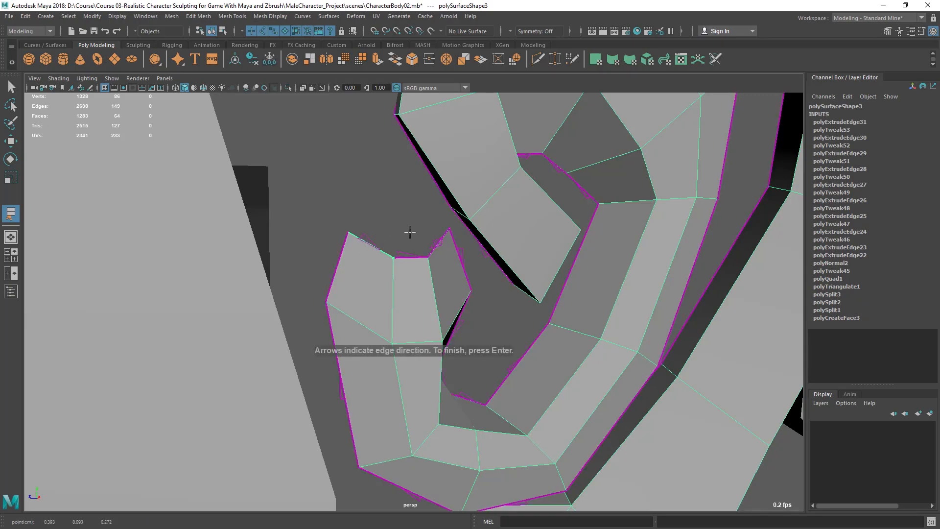
pyautogui.click(438, 244)
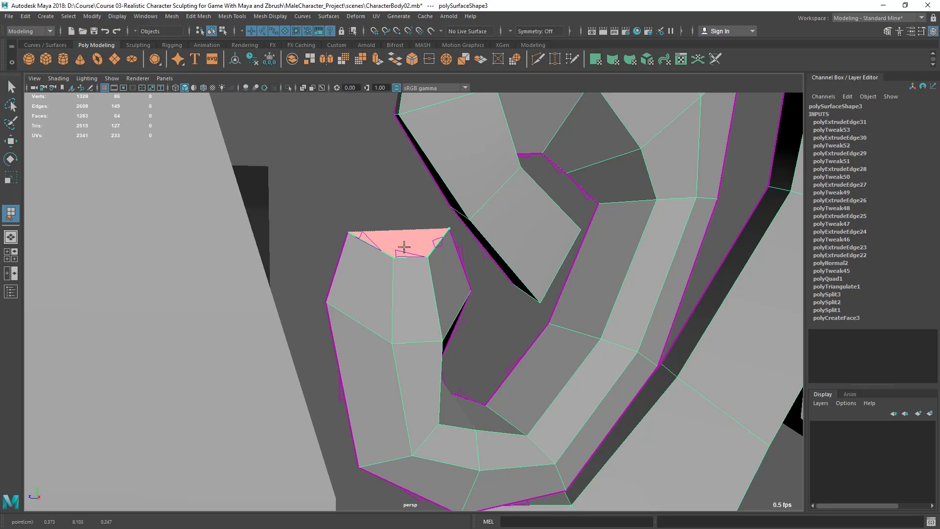
pyautogui.press('q')
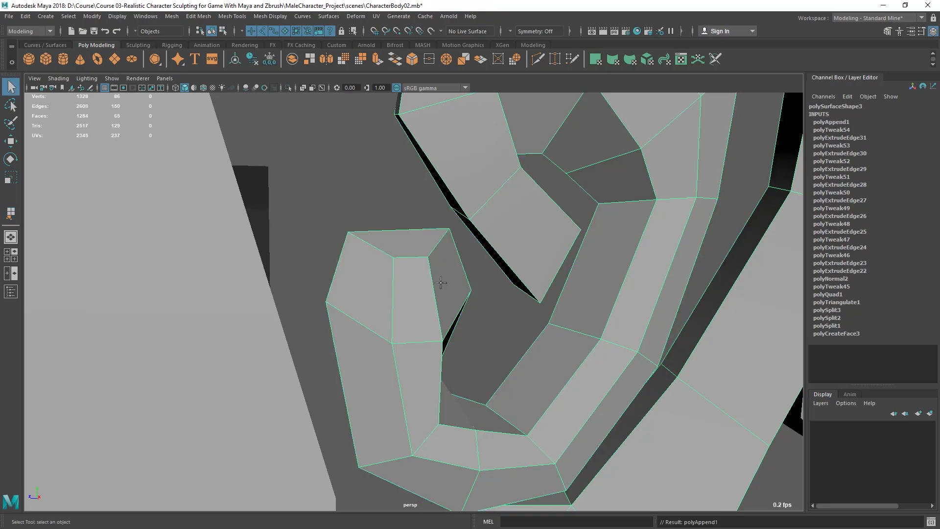
# Step: Target Weld the upper inner-curl vertex onto the helix rim's inner vertex to start closing the gap
pyautogui.scroll(-2, 432, 269)
pyautogui.keyDown('alt'); pyautogui.moveTo(431, 269); pyautogui.dragTo(434, 269); pyautogui.keyUp('alt')
pyautogui.moveTo(434, 237); pyautogui.dragTo(367, 236, button='right')
pyautogui.keyDown('alt'); pyautogui.moveTo(407, 257); pyautogui.dragTo(419, 273); pyautogui.keyUp('alt')
pyautogui.click(411, 266)
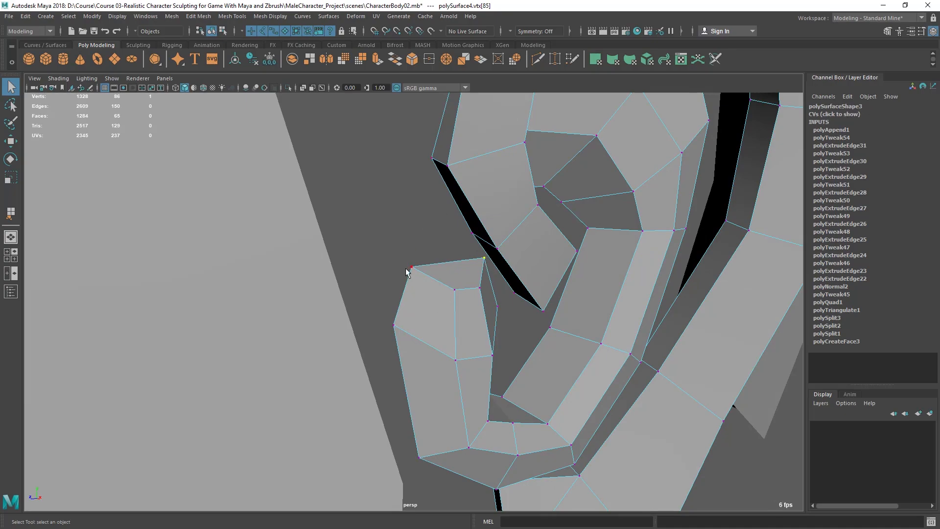
pyautogui.press('F8')
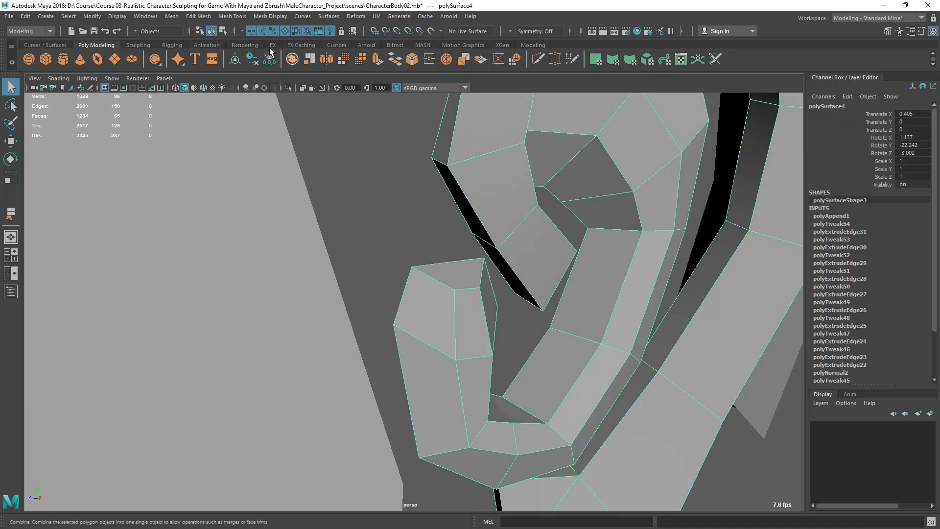
pyautogui.click(232, 16)
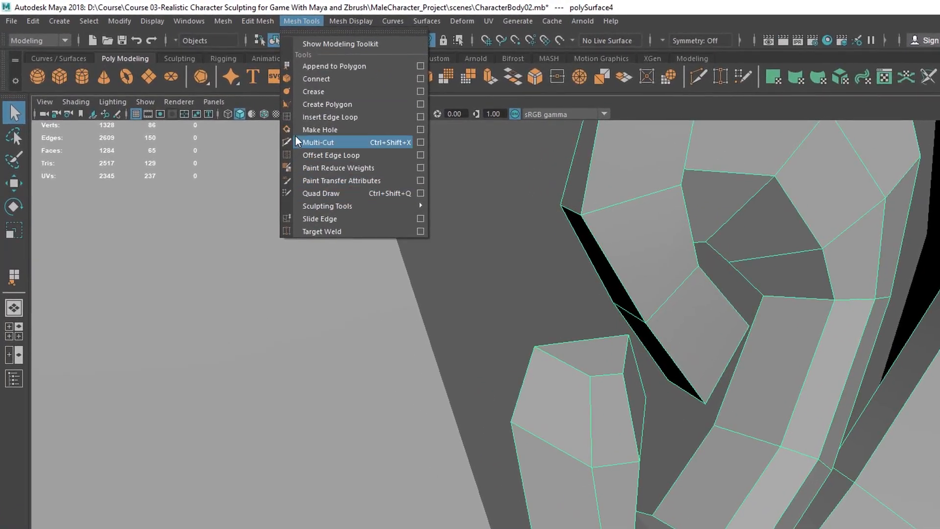
pyautogui.click(327, 232)
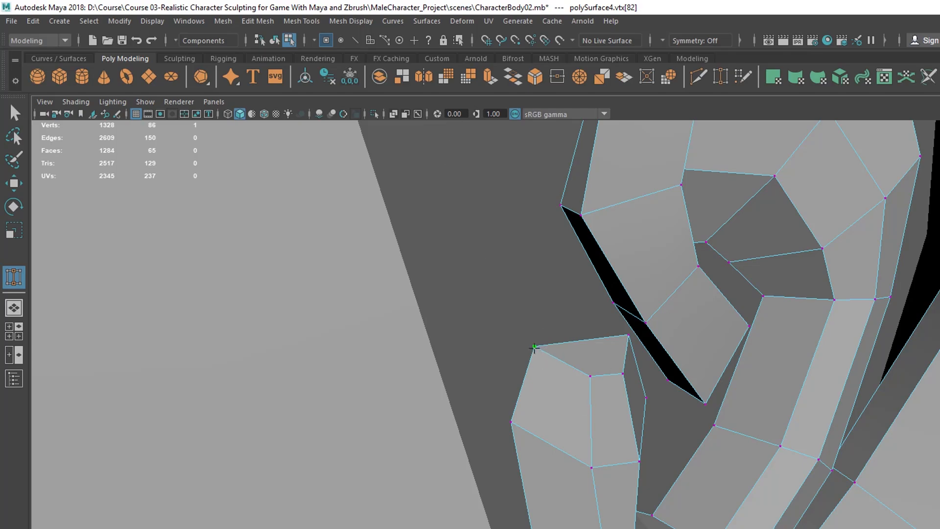
pyautogui.moveTo(541, 274); pyautogui.dragTo(559, 207)
pyautogui.keyDown('alt'); pyautogui.moveTo(585, 316); pyautogui.dragTo(584, 296); pyautogui.keyUp('alt')
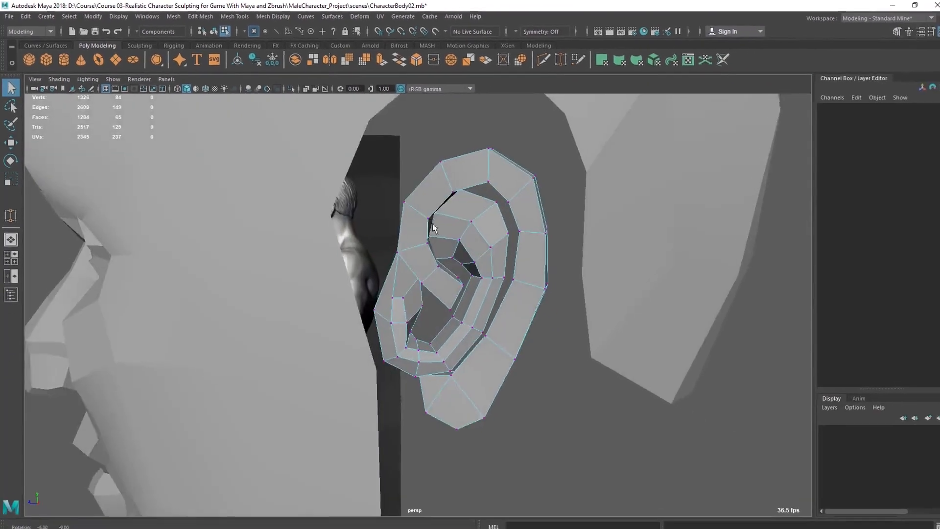
pyautogui.scroll(6, 485, 307)
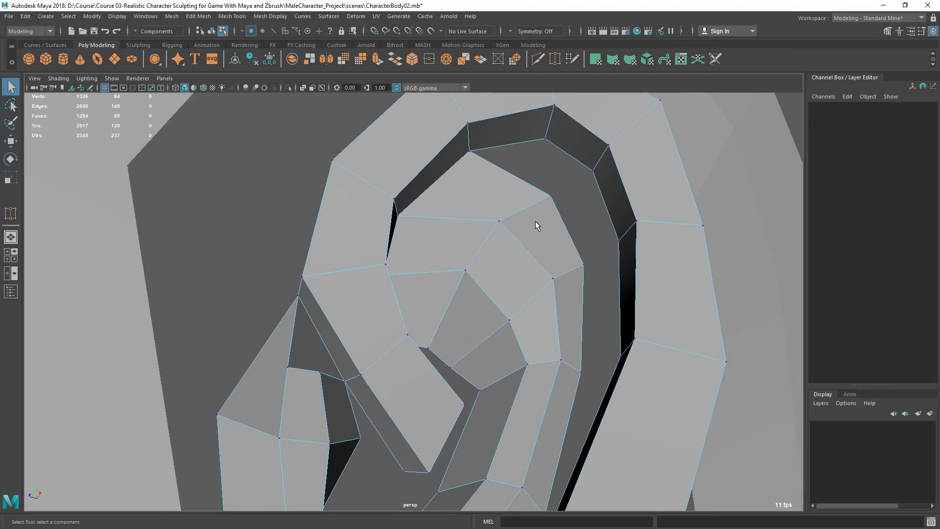
pyautogui.scroll(-3, 596, 254)
pyautogui.keyDown('alt'); pyautogui.moveTo(608, 254); pyautogui.dragTo(575, 266); pyautogui.keyUp('alt')
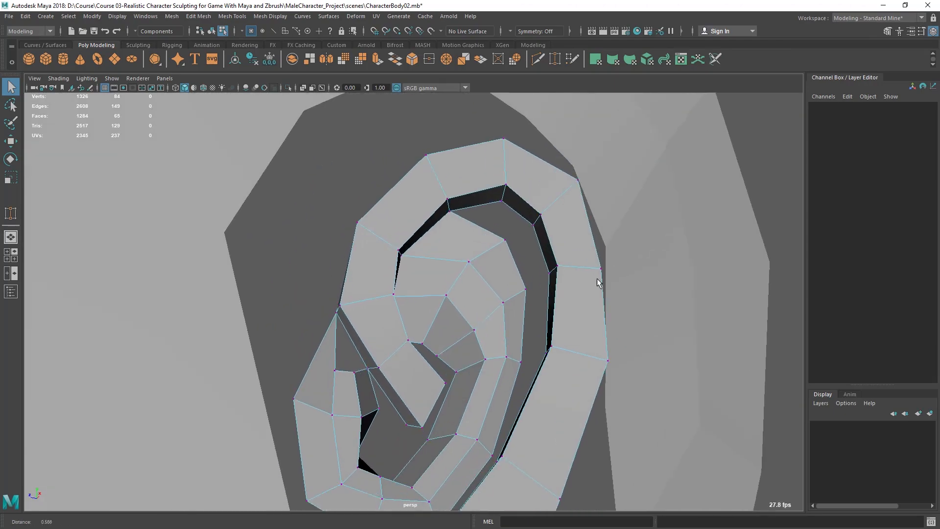
pyautogui.press('y')
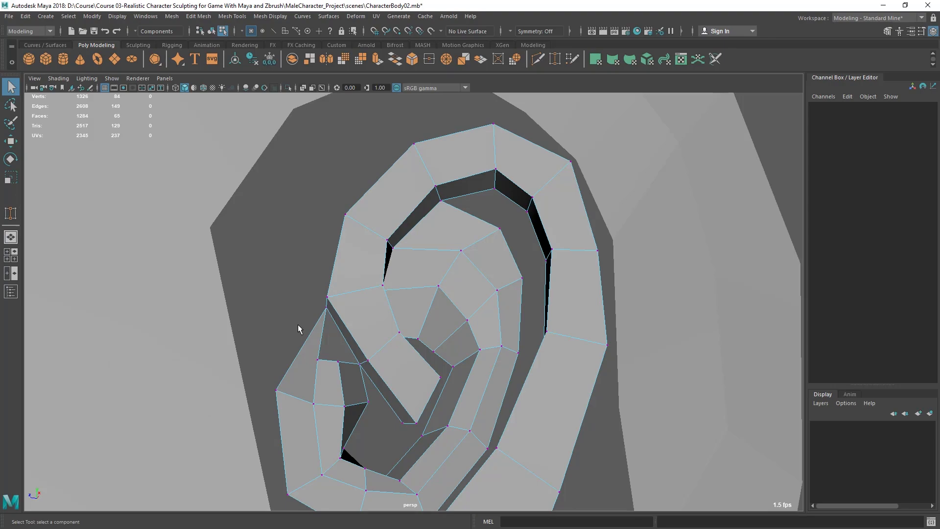
pyautogui.press('y')
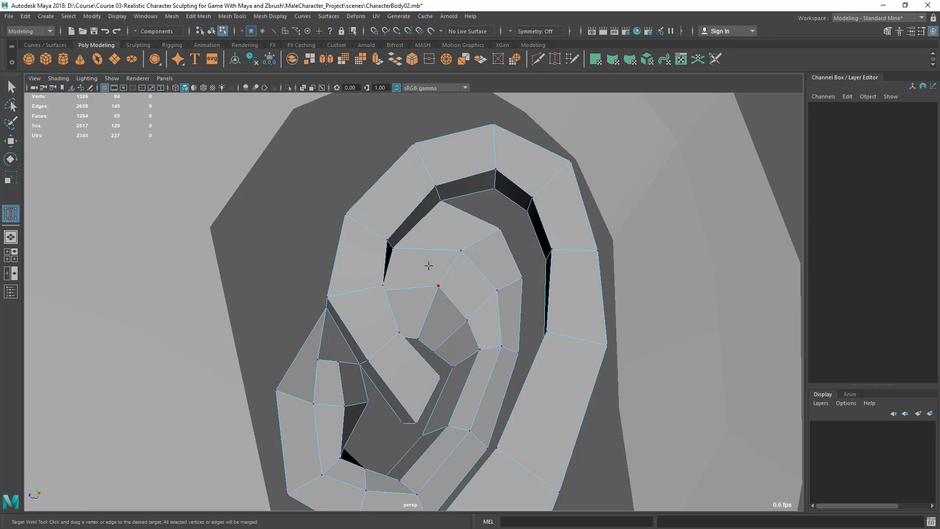
pyautogui.keyDown('alt'); pyautogui.moveTo(429, 268); pyautogui.dragTo(432, 270); pyautogui.keyUp('alt')
pyautogui.moveTo(496, 210); pyautogui.dragTo(546, 283)
pyautogui.keyDown('alt'); pyautogui.moveTo(509, 240); pyautogui.dragTo(505, 242); pyautogui.keyUp('alt')
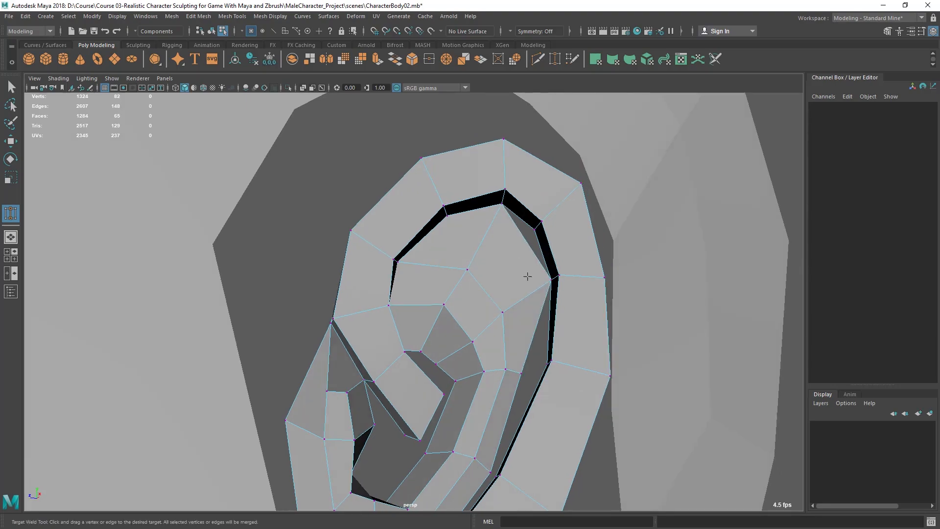
# Step: Continue welding vertices down along the gap between the antihelix and the helix rim
pyautogui.keyDown('alt'); pyautogui.moveTo(528, 276); pyautogui.dragTo(519, 269); pyautogui.keyUp('alt')
pyautogui.keyDown('alt'); pyautogui.moveTo(529, 337); pyautogui.dragTo(553, 339); pyautogui.keyUp('alt')
pyautogui.keyDown('alt'); pyautogui.moveTo(551, 338); pyautogui.dragTo(519, 357); pyautogui.keyUp('alt')
pyautogui.keyDown('alt'); pyautogui.moveTo(519, 357); pyautogui.dragTo(525, 306, button='right'); pyautogui.keyUp('alt')
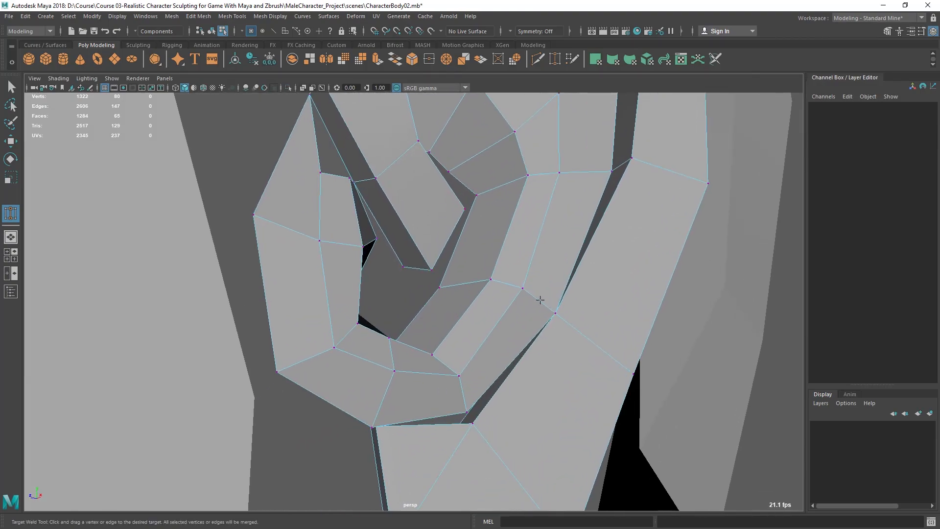
pyautogui.hotkey('ctrl', 'z')
pyautogui.keyDown('alt'); pyautogui.moveTo(552, 343); pyautogui.dragTo(520, 367); pyautogui.keyUp('alt')
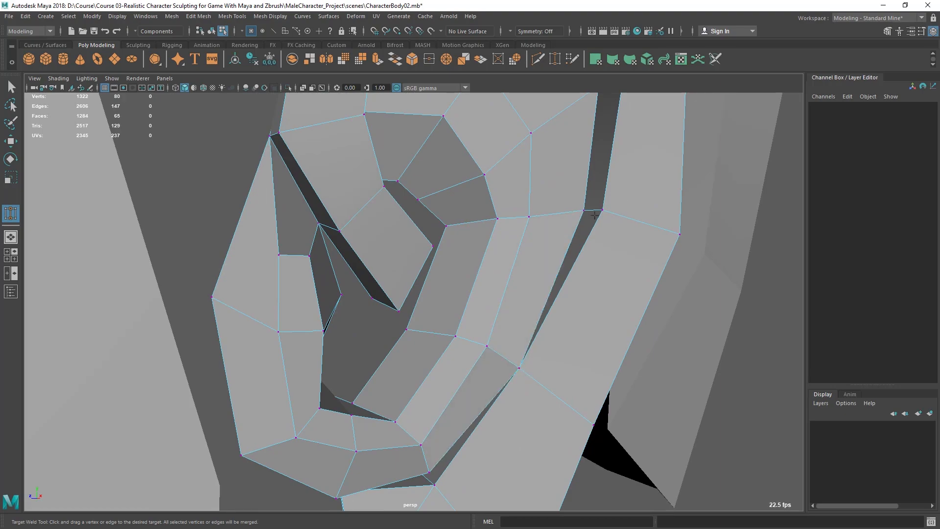
pyautogui.keyDown('alt'); pyautogui.moveTo(521, 336); pyautogui.dragTo(490, 320); pyautogui.keyUp('alt')
pyautogui.keyDown('alt'); pyautogui.moveTo(490, 320); pyautogui.dragTo(527, 332, button='right'); pyautogui.keyUp('alt')
pyautogui.keyDown('alt'); pyautogui.moveTo(527, 331); pyautogui.dragTo(558, 329); pyautogui.keyUp('alt')
# Step: Merge the two vertices at the lower end of the gap to their center
pyautogui.press('q')
pyautogui.moveTo(514, 237); pyautogui.dragTo(433, 226, button='right')
pyautogui.keyDown('alt'); pyautogui.moveTo(433, 226); pyautogui.dragTo(516, 289); pyautogui.keyUp('alt')
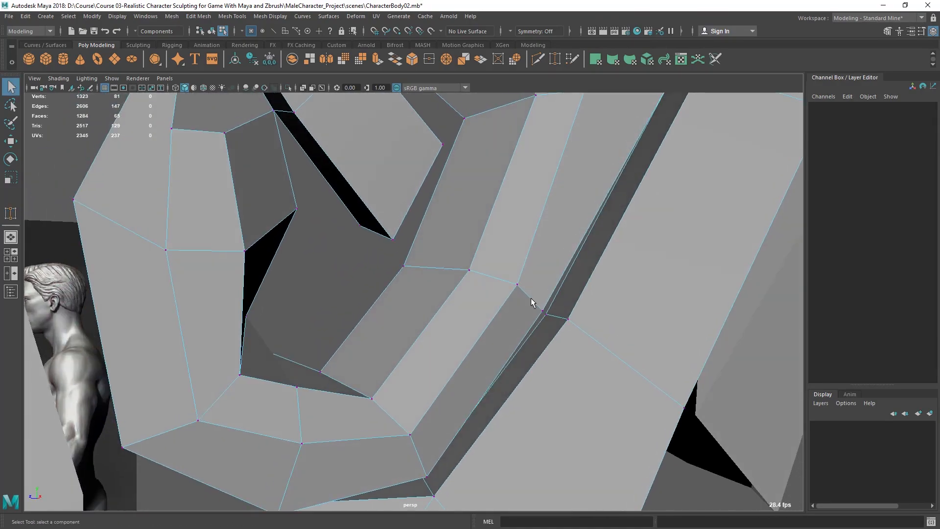
pyautogui.click(553, 331)
pyautogui.click(199, 16)
pyautogui.click(221, 129)
pyautogui.keyDown('alt'); pyautogui.moveTo(446, 271); pyautogui.dragTo(521, 248); pyautogui.keyUp('alt')
pyautogui.keyDown('shift'); pyautogui.click(521, 326); pyautogui.keyUp('shift')
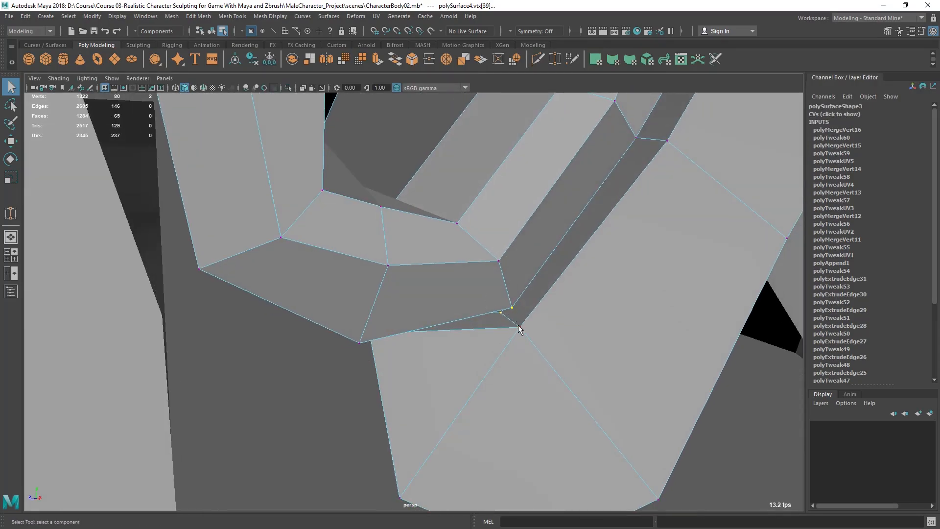
pyautogui.press('g')
pyautogui.keyDown('alt'); pyautogui.moveTo(518, 325); pyautogui.dragTo(508, 273); pyautogui.keyUp('alt')
pyautogui.moveTo(508, 270); pyautogui.dragTo(534, 206, button='right')
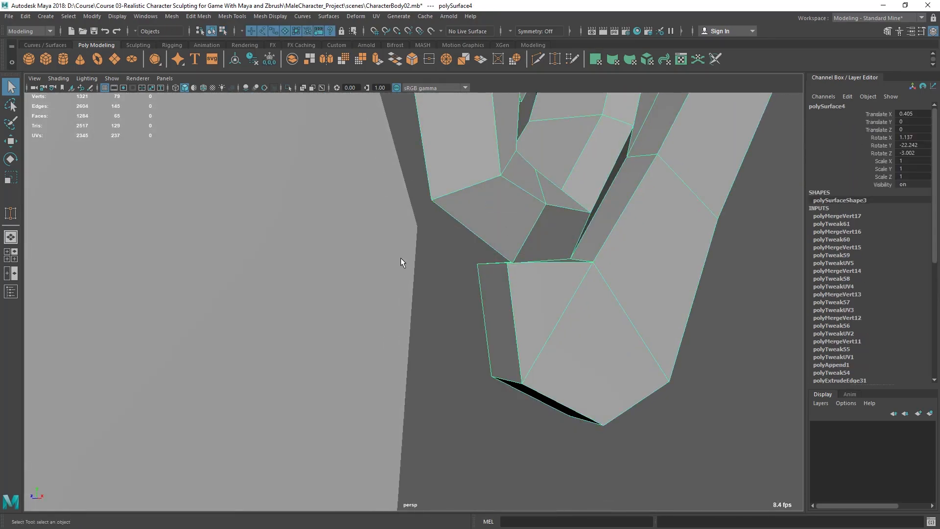
pyautogui.press('g')
pyautogui.keyDown('alt'); pyautogui.moveTo(520, 266); pyautogui.dragTo(582, 335); pyautogui.keyUp('alt')
pyautogui.keyDown('alt'); pyautogui.moveTo(582, 335); pyautogui.dragTo(563, 334, button='right'); pyautogui.keyUp('alt')
pyautogui.keyDown('alt'); pyautogui.moveTo(562, 334); pyautogui.dragTo(569, 298); pyautogui.keyUp('alt')
pyautogui.keyDown('alt'); pyautogui.moveTo(570, 298); pyautogui.dragTo(511, 283, button='right'); pyautogui.keyUp('alt')
pyautogui.moveTo(511, 282)
pyautogui.keyDown('alt'); pyautogui.mouseDown()
pyautogui.moveTo(493, 281)
pyautogui.moveTo(518, 283)
pyautogui.moveTo(512, 296)
pyautogui.mouseUp(); pyautogui.keyUp('alt')
pyautogui.hotkey('ctrl', 'z')
pyautogui.keyDown('alt'); pyautogui.moveTo(340, 297); pyautogui.dragTo(348, 308, button='right'); pyautogui.keyUp('alt')
pyautogui.keyDown('alt'); pyautogui.moveTo(348, 308); pyautogui.dragTo(382, 309); pyautogui.keyUp('alt')
pyautogui.press('q')
# Step: Target Weld the vertex at the top of the tragus onto the neighbouring inner-ear vertex to close the gap
pyautogui.click(605, 378)
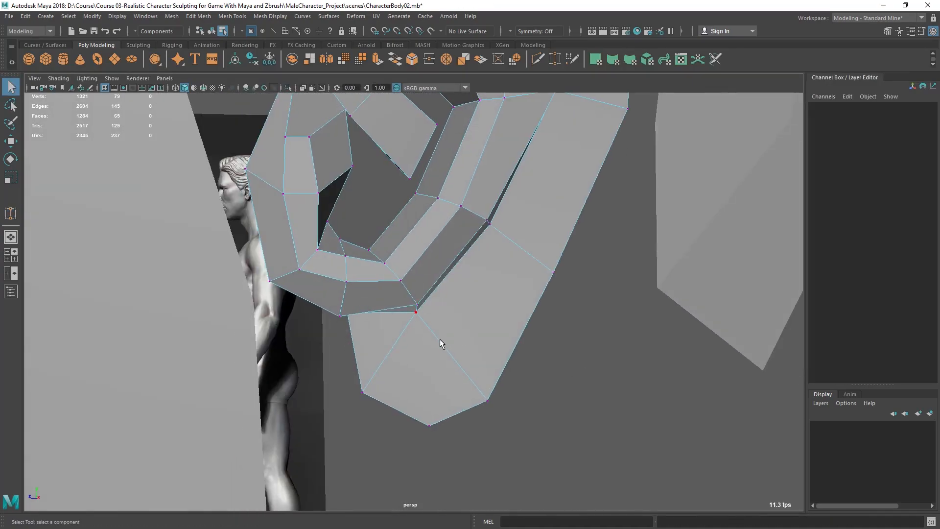
pyautogui.press('y')
pyautogui.keyDown('alt'); pyautogui.moveTo(471, 299); pyautogui.dragTo(478, 294); pyautogui.keyUp('alt')
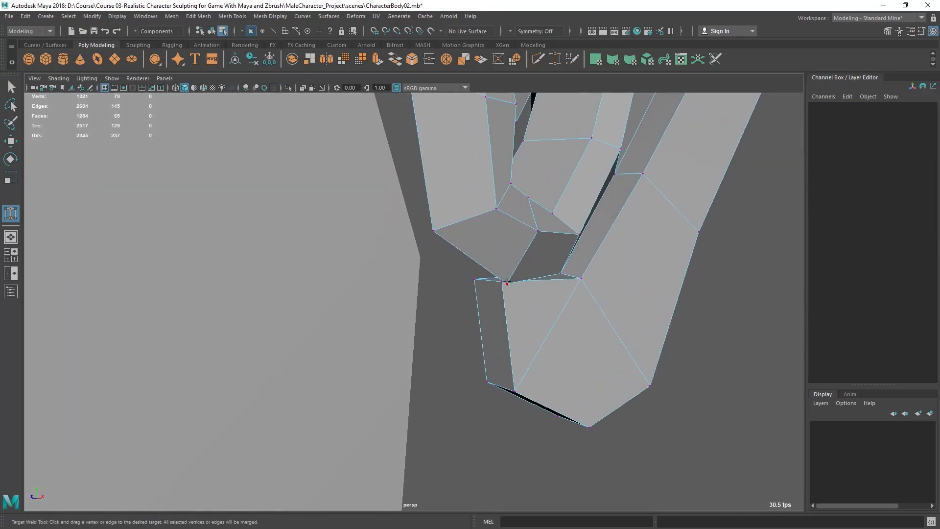
pyautogui.moveTo(497, 272); pyautogui.dragTo(473, 280)
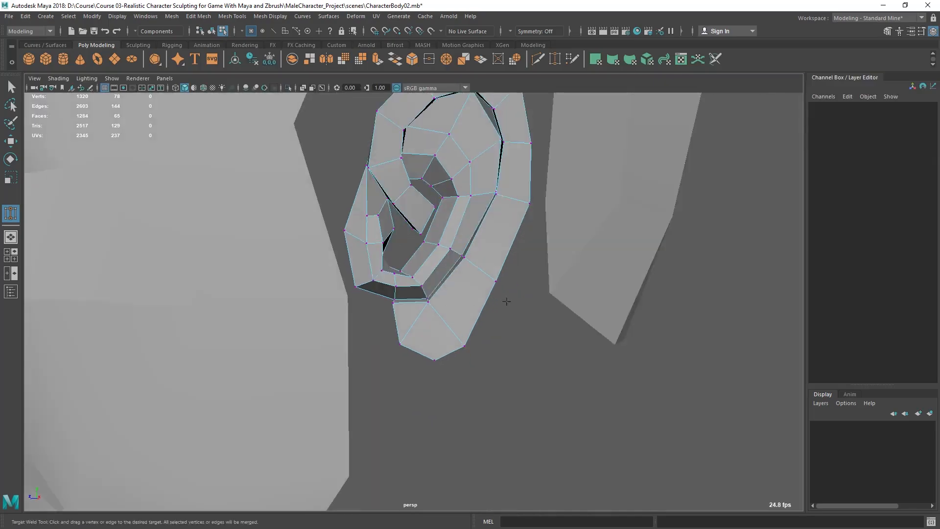
pyautogui.press('q')
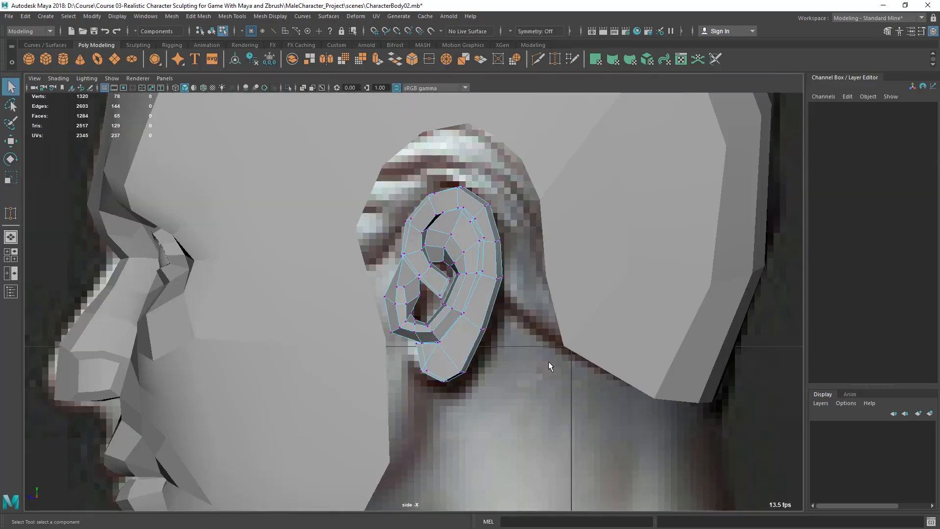